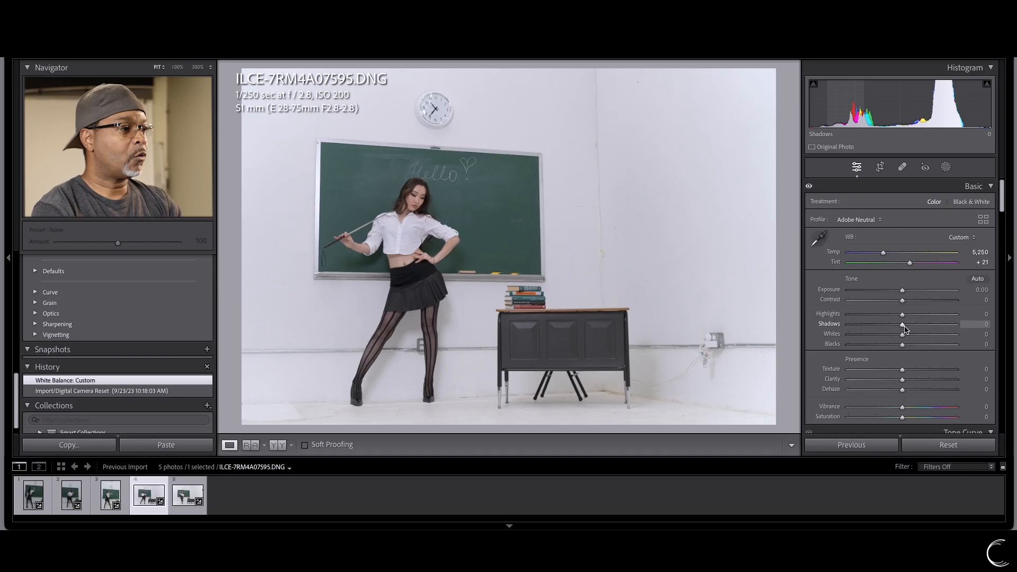
Adjust the photo's basic tone with Shadows at +15, Whites at +20 and Blacks at -5
{"action": "left_click_drag", "start_coordinate": [905, 329], "coordinate": [912, 329]}
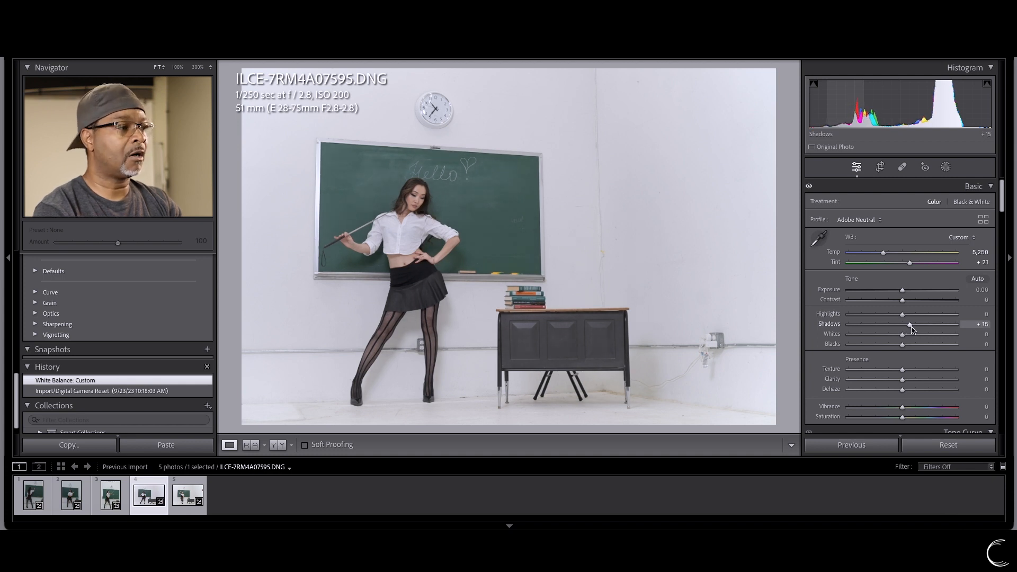
{"action": "left_click_drag", "start_coordinate": [911, 328], "coordinate": [911, 330]}
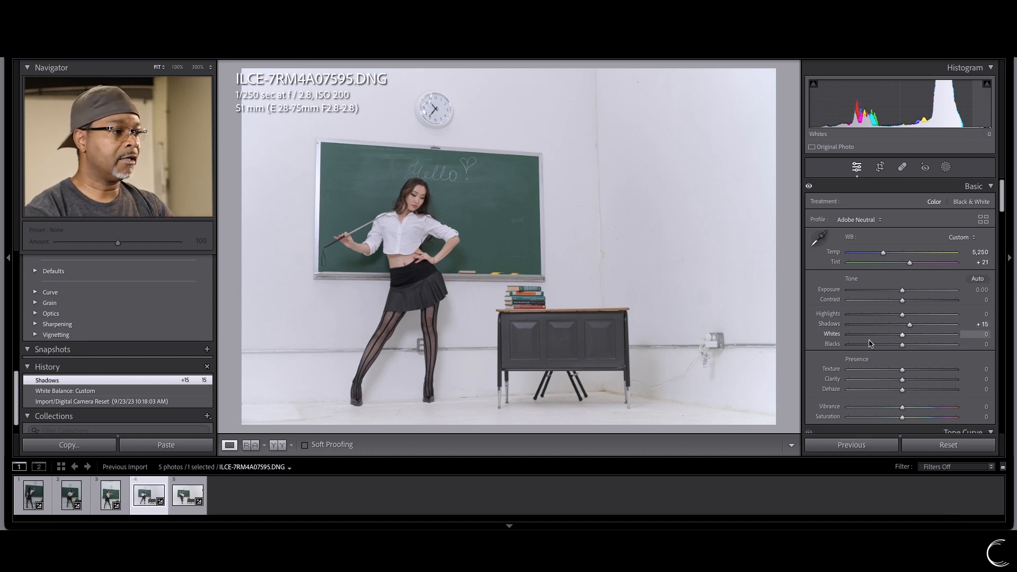
{"action": "left_click_drag", "start_coordinate": [904, 340], "coordinate": [914, 339]}
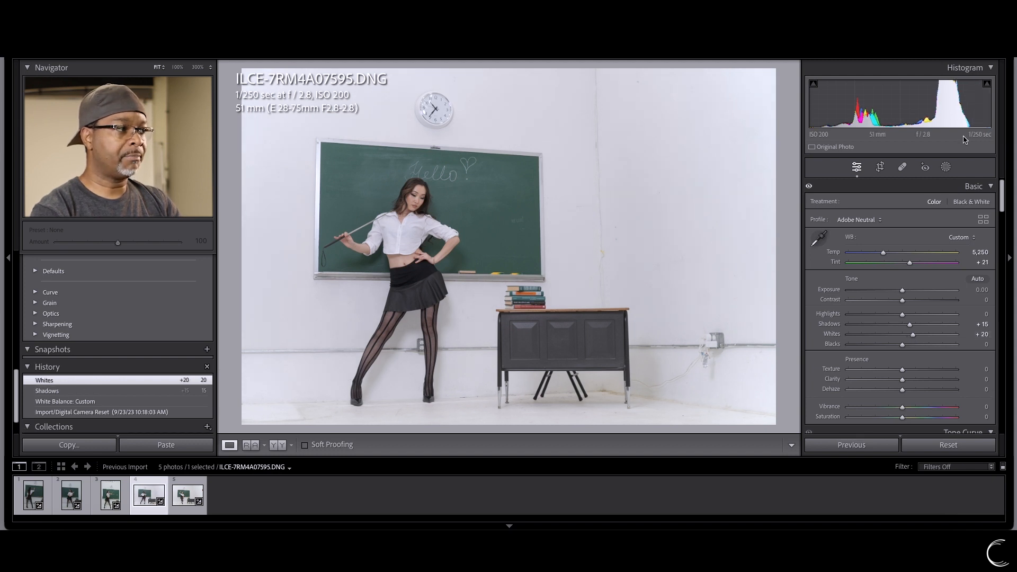
{"action": "mouse_move", "coordinate": [987, 89]}
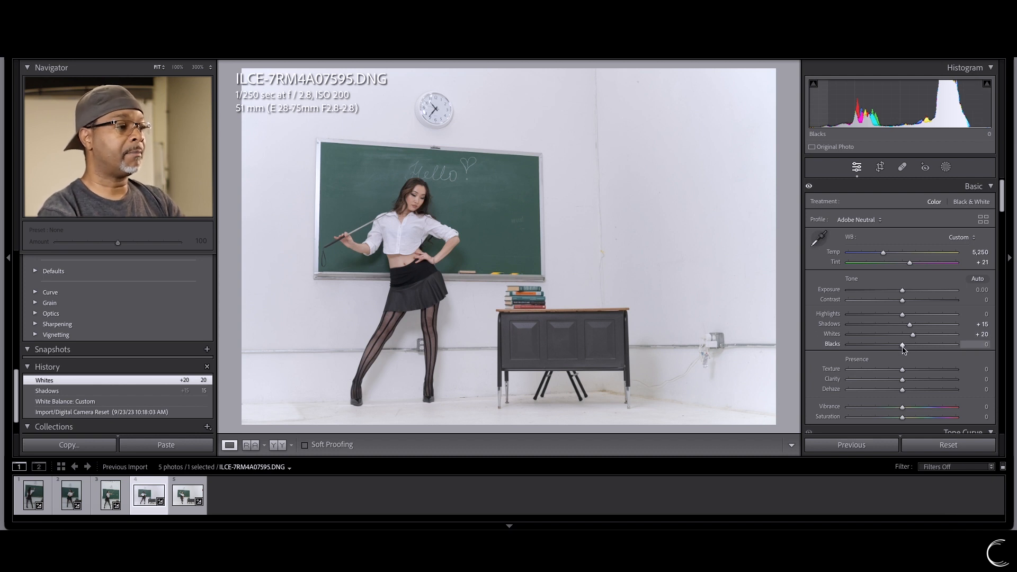
{"action": "left_click_drag", "start_coordinate": [903, 349], "coordinate": [902, 348]}
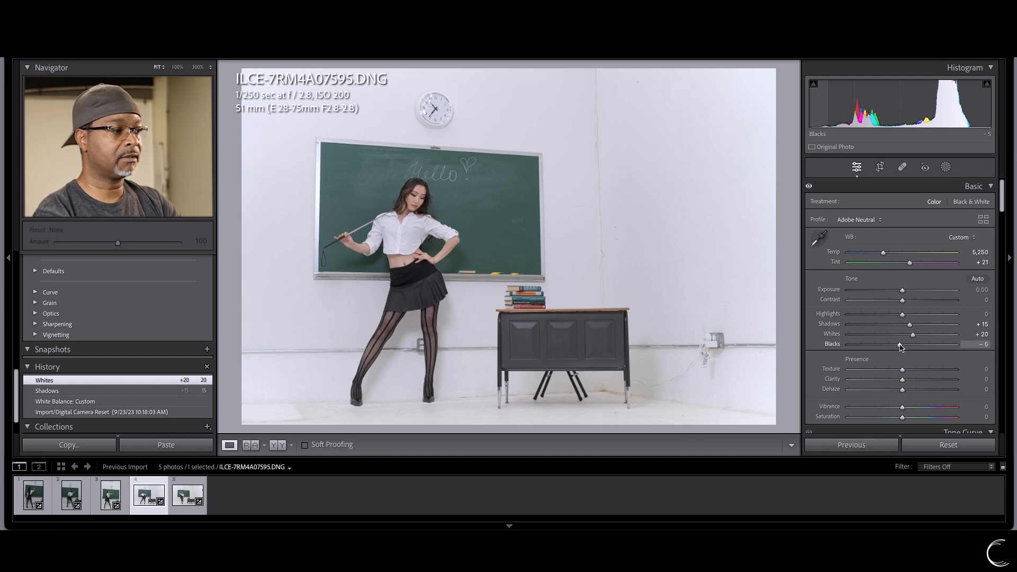
{"action": "left_click_drag", "start_coordinate": [900, 347], "coordinate": [901, 348]}
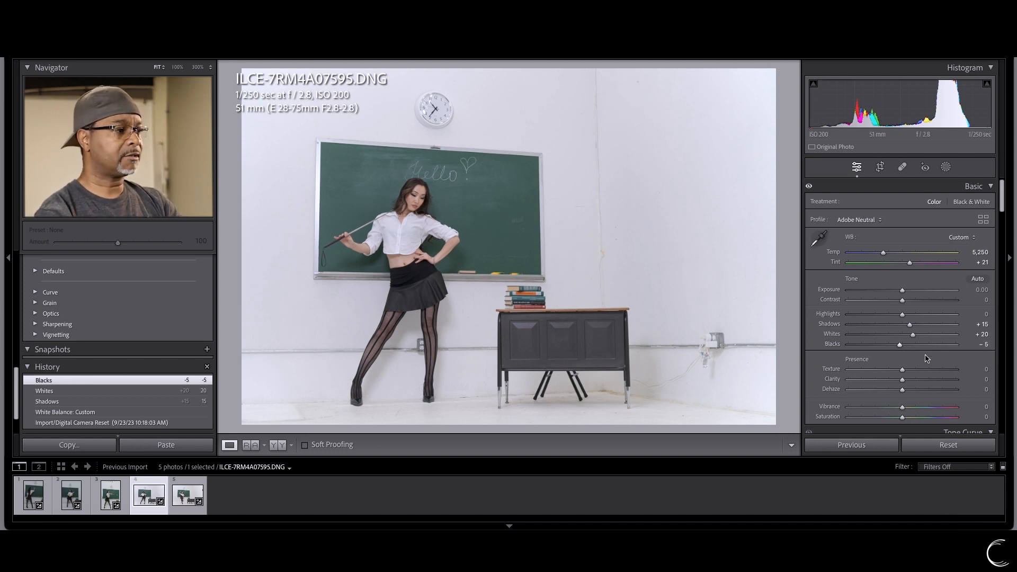
Set the photo's Texture to +10 and Dehaze to +5
{"action": "left_click_drag", "start_coordinate": [1001, 210], "coordinate": [1003, 221]}
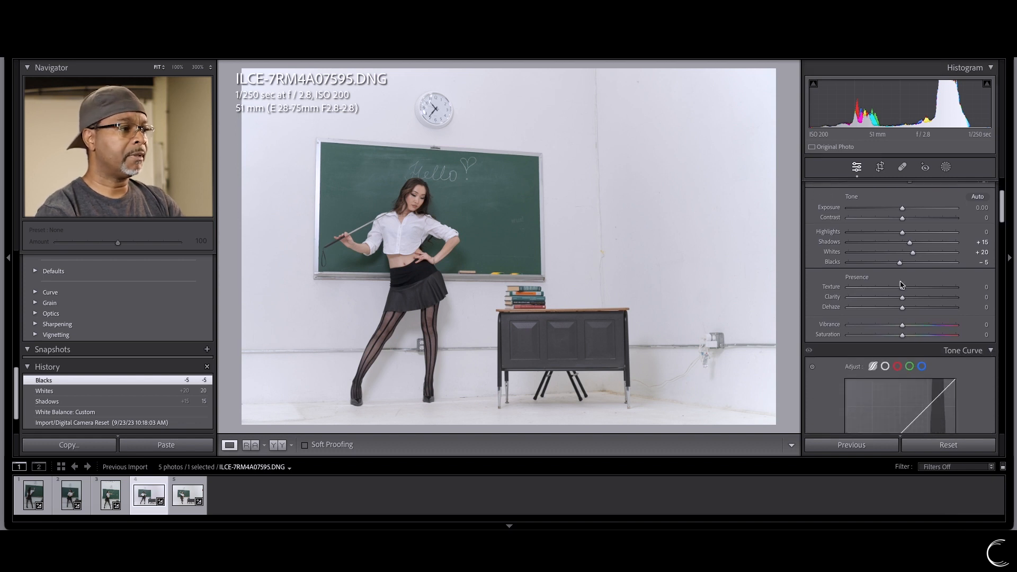
{"action": "left_click_drag", "start_coordinate": [903, 289], "coordinate": [904, 288]}
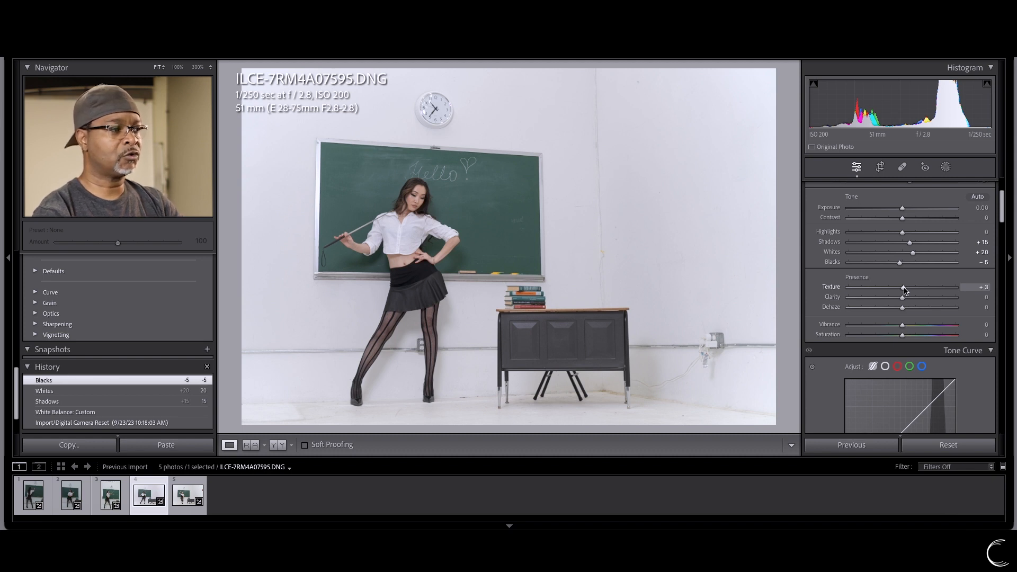
{"action": "left_click_drag", "start_coordinate": [903, 289], "coordinate": [908, 290]}
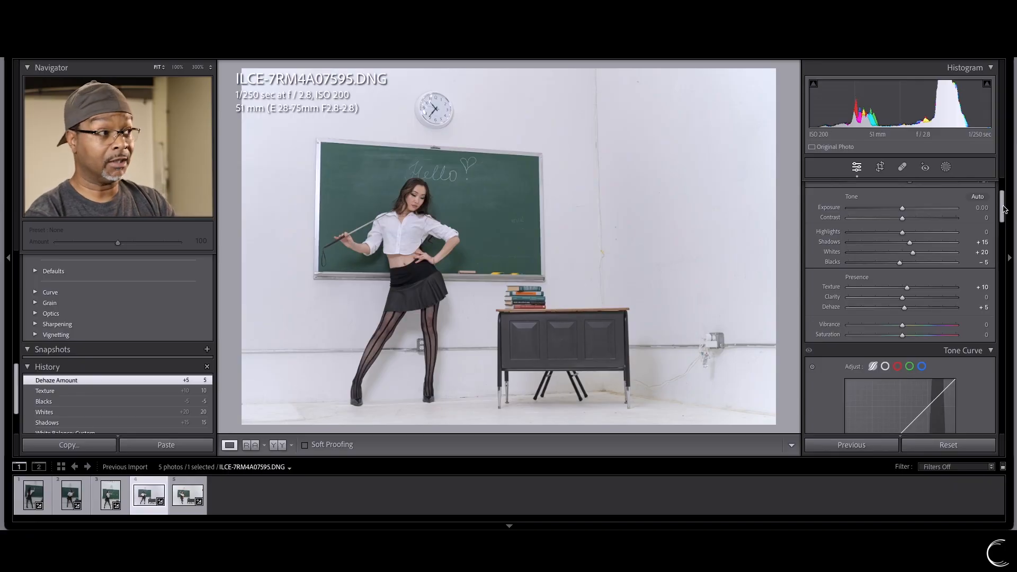
Boost the chalkboard's color with the targeted saturation adjustment, bringing Green to +7 and Aqua to +25
{"action": "left_click_drag", "start_coordinate": [1002, 208], "coordinate": [1006, 258]}
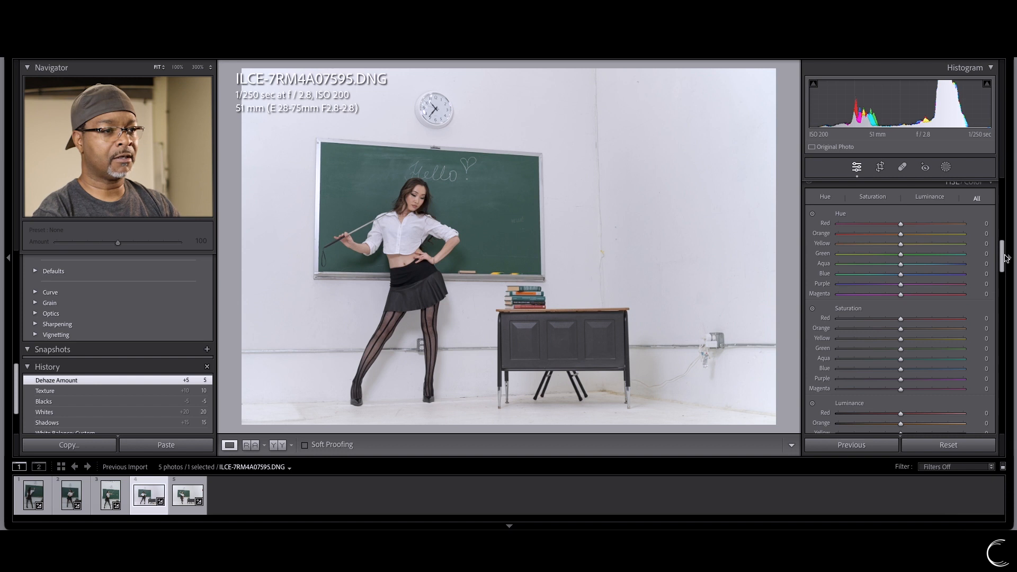
{"action": "left_click_drag", "start_coordinate": [1006, 258], "coordinate": [1008, 267]}
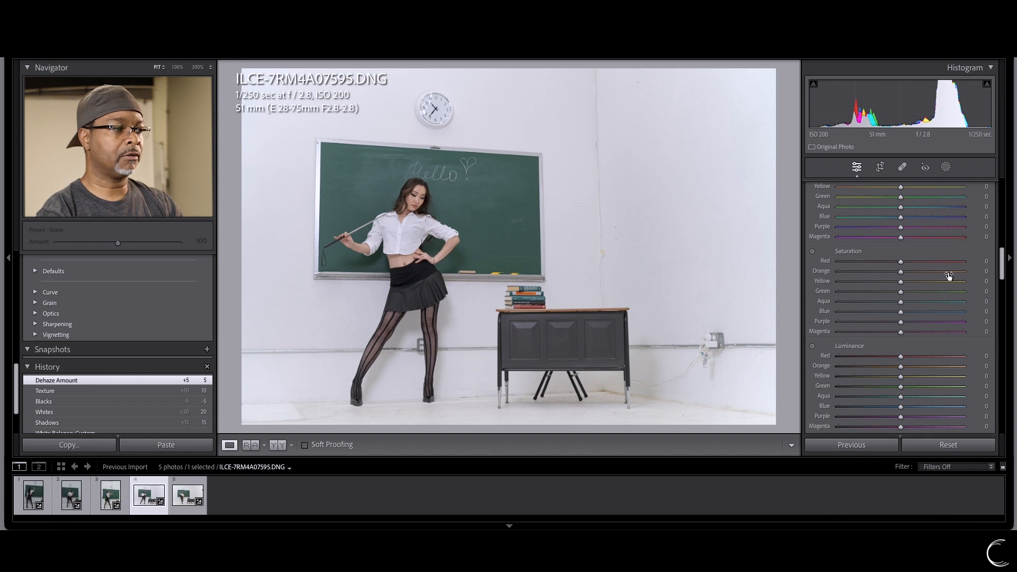
{"action": "left_click", "coordinate": [812, 253]}
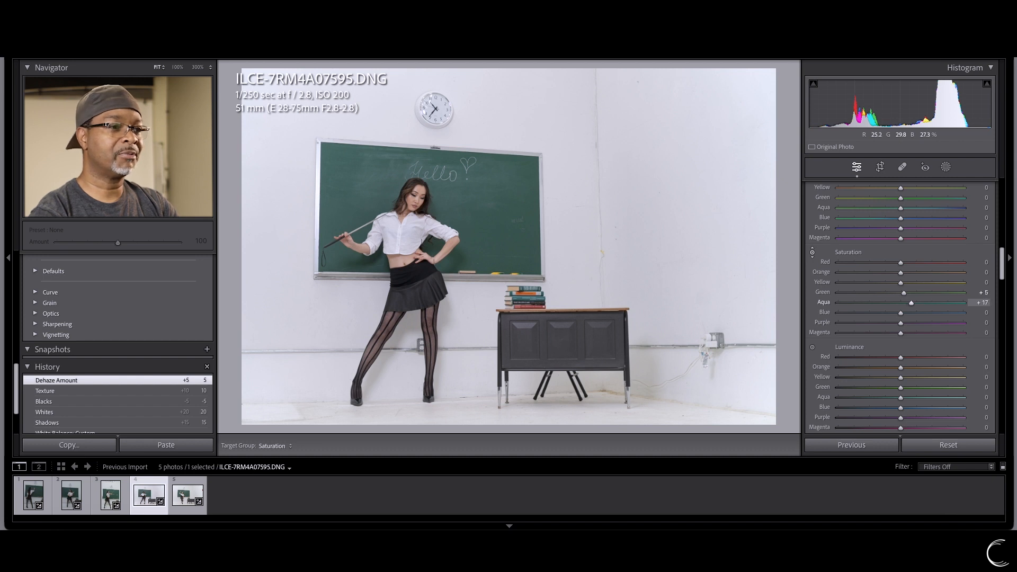
{"action": "left_click_drag", "start_coordinate": [487, 211], "coordinate": [487, 210]}
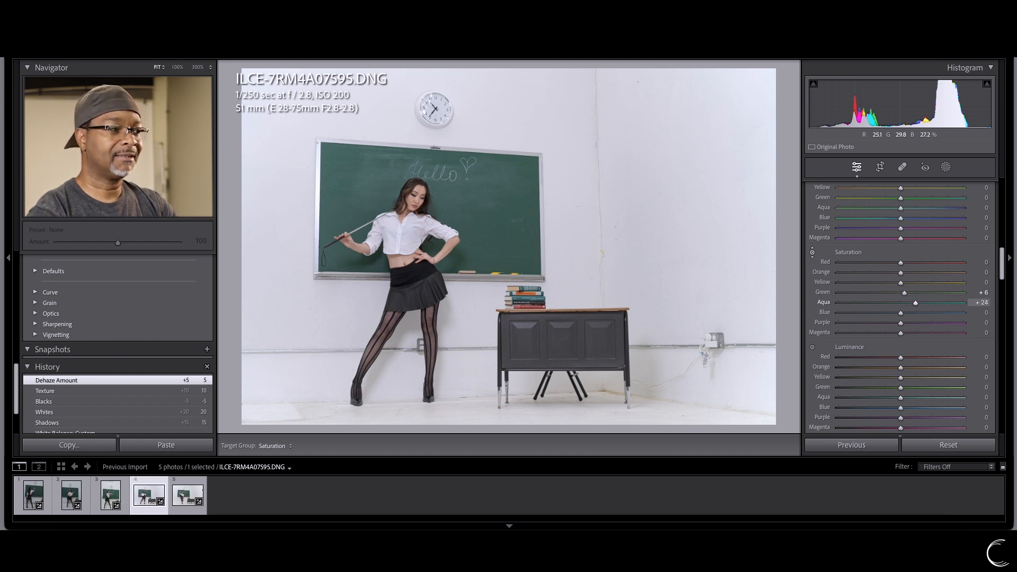
{"action": "left_click_drag", "start_coordinate": [519, 251], "coordinate": [518, 249]}
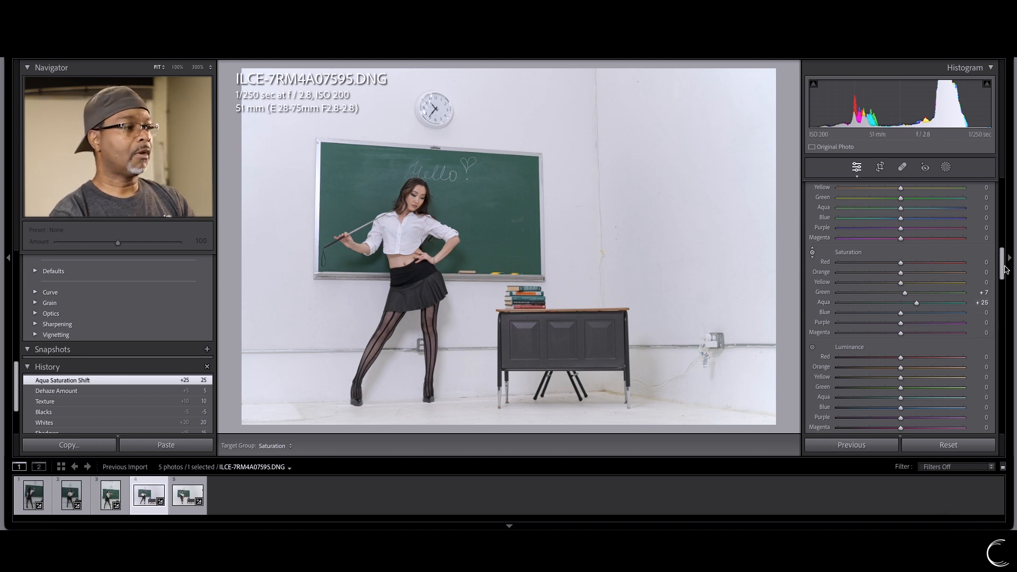
Color grade the highlights with Hue 235, Saturation 5 and Luminance +15
{"action": "left_click_drag", "start_coordinate": [1001, 268], "coordinate": [1009, 295]}
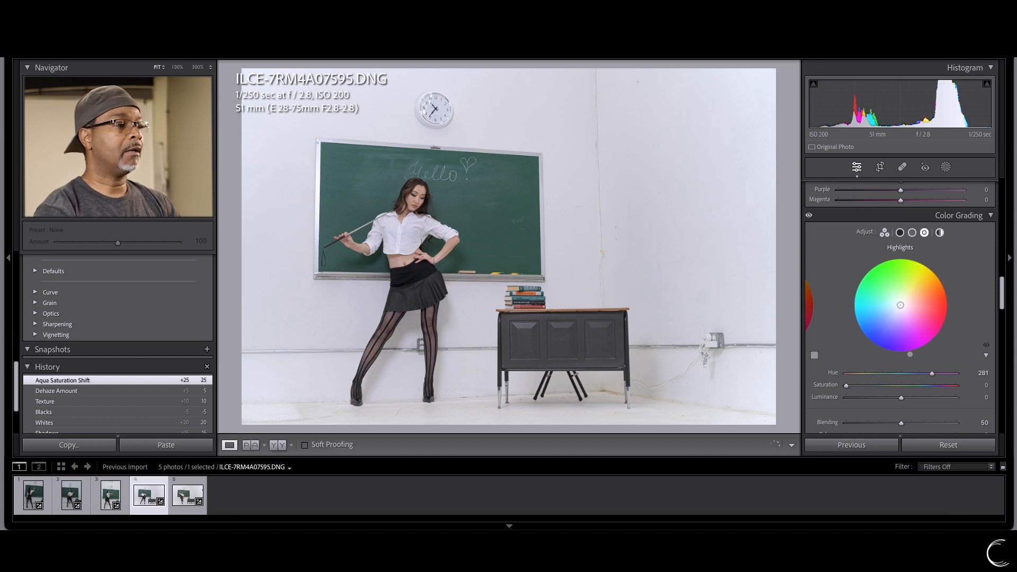
{"action": "left_click_drag", "start_coordinate": [910, 354], "coordinate": [873, 347]}
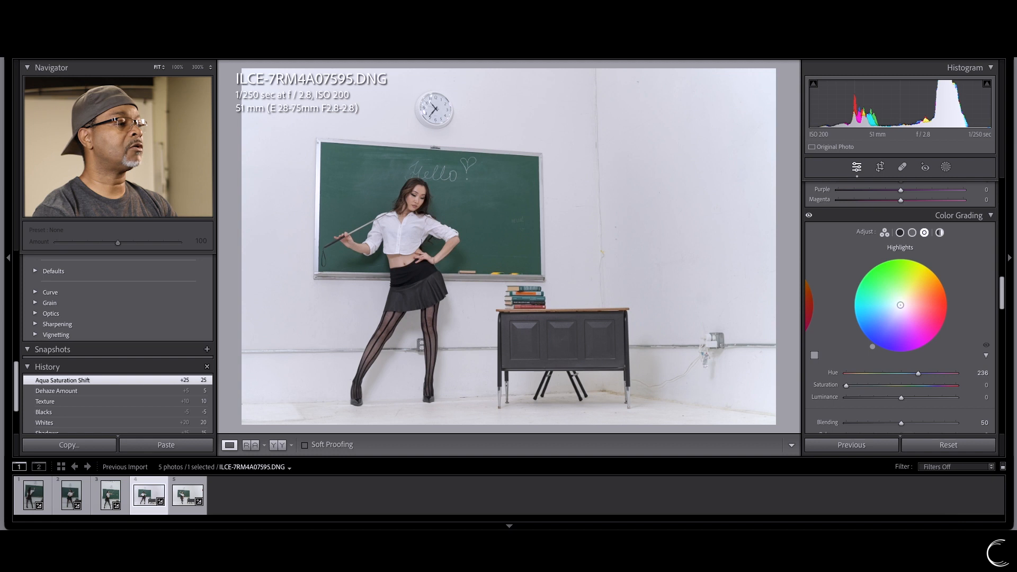
{"action": "left_click_drag", "start_coordinate": [871, 346], "coordinate": [871, 345]}
{"action": "left_click_drag", "start_coordinate": [846, 385], "coordinate": [853, 389]}
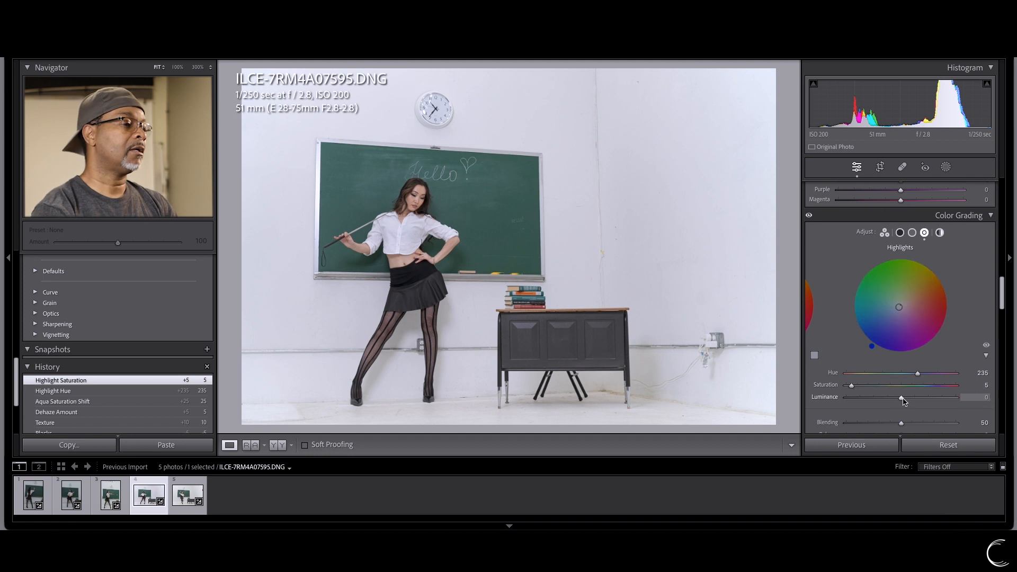
{"action": "left_click_drag", "start_coordinate": [901, 401], "coordinate": [909, 400]}
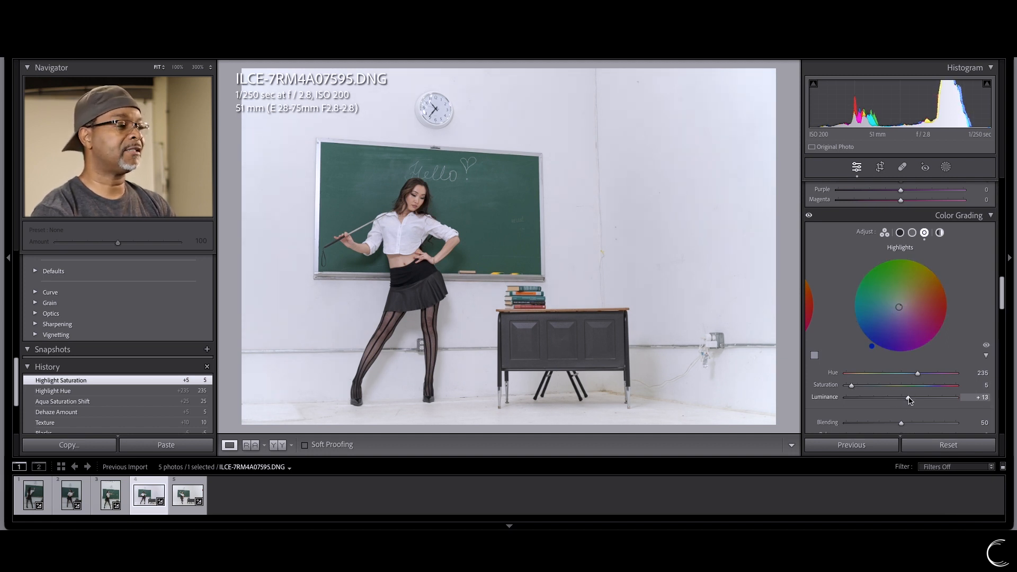
{"action": "left_click_drag", "start_coordinate": [910, 399], "coordinate": [909, 400]}
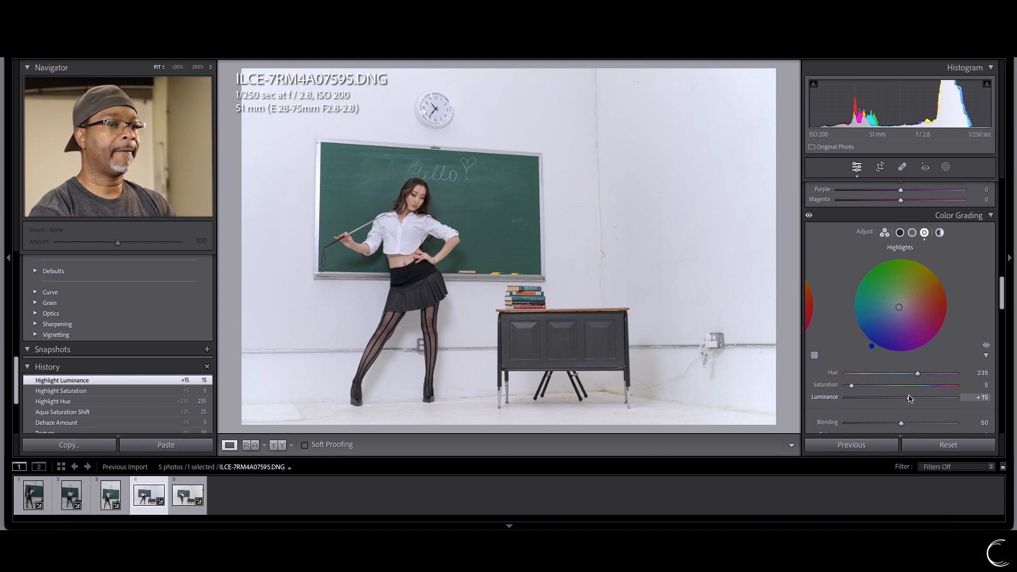
Color grade the shadows with Hue 235, Saturation 5 and Luminance -15
{"action": "left_click", "coordinate": [900, 233]}
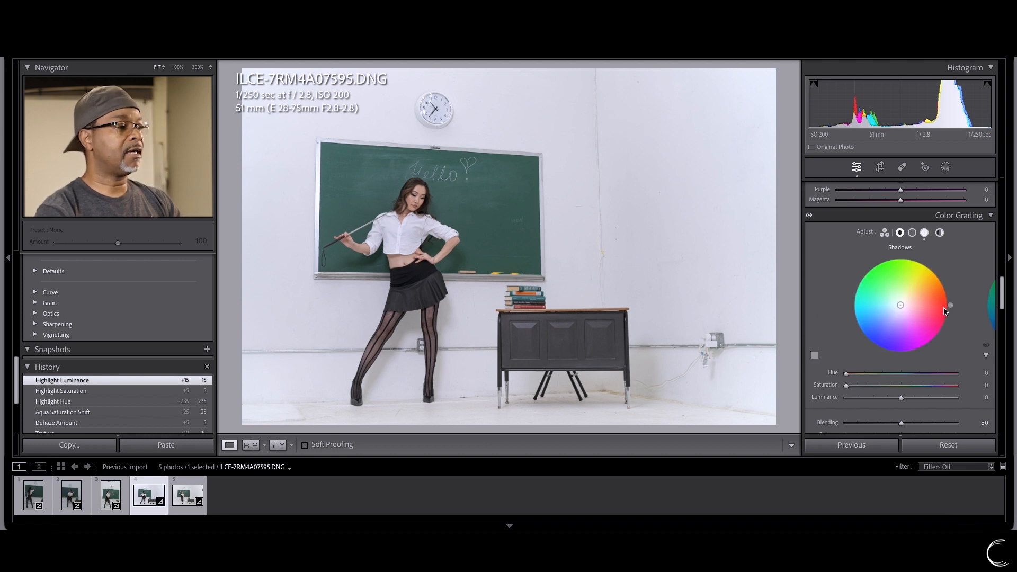
{"action": "left_click_drag", "start_coordinate": [951, 306], "coordinate": [875, 348]}
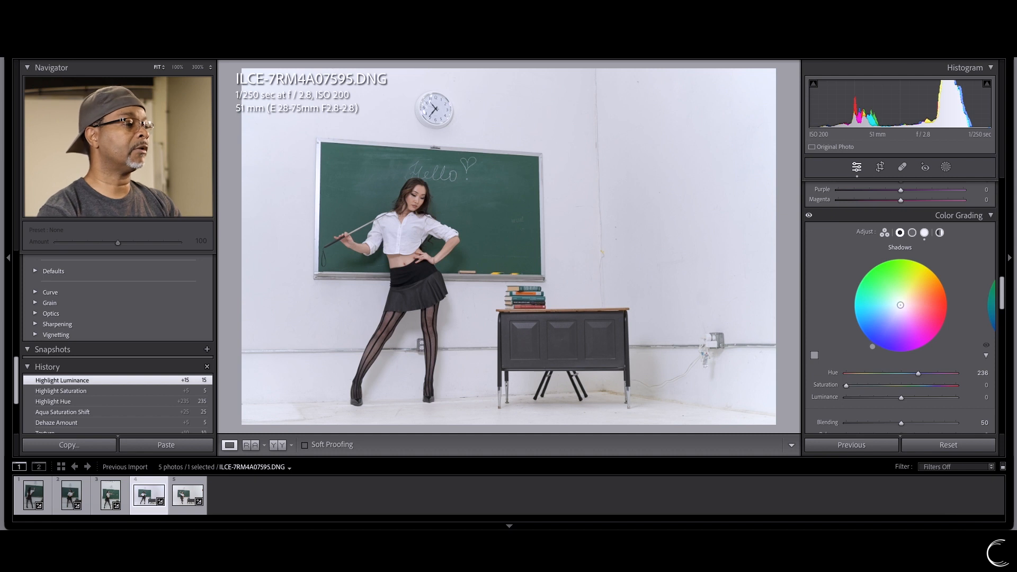
{"action": "left_click_drag", "start_coordinate": [846, 385], "coordinate": [893, 402]}
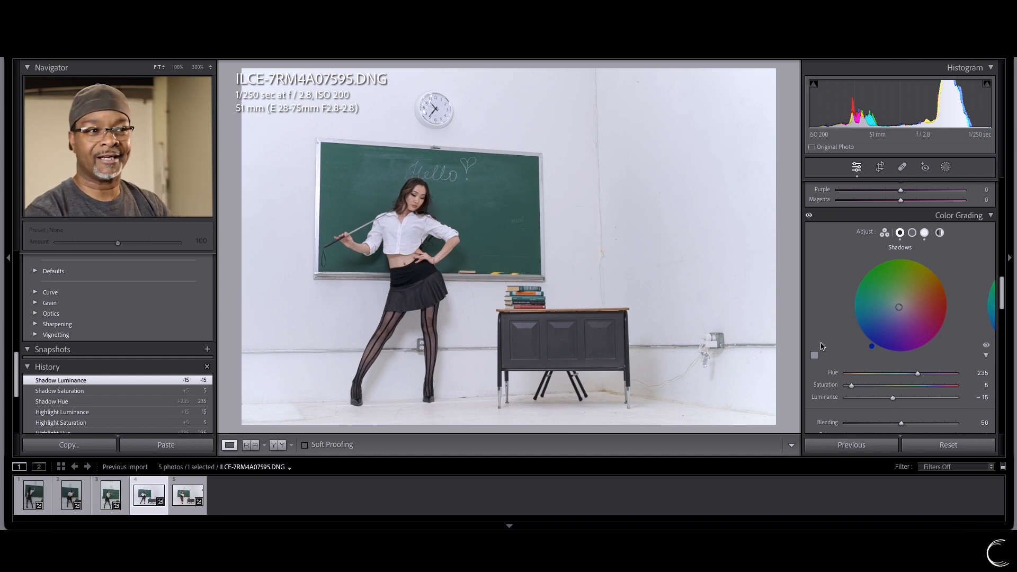
Color grade the midtones with Hue 29 and Saturation 5
{"action": "left_click", "coordinate": [911, 235]}
{"action": "left_click_drag", "start_coordinate": [952, 307], "coordinate": [943, 279]}
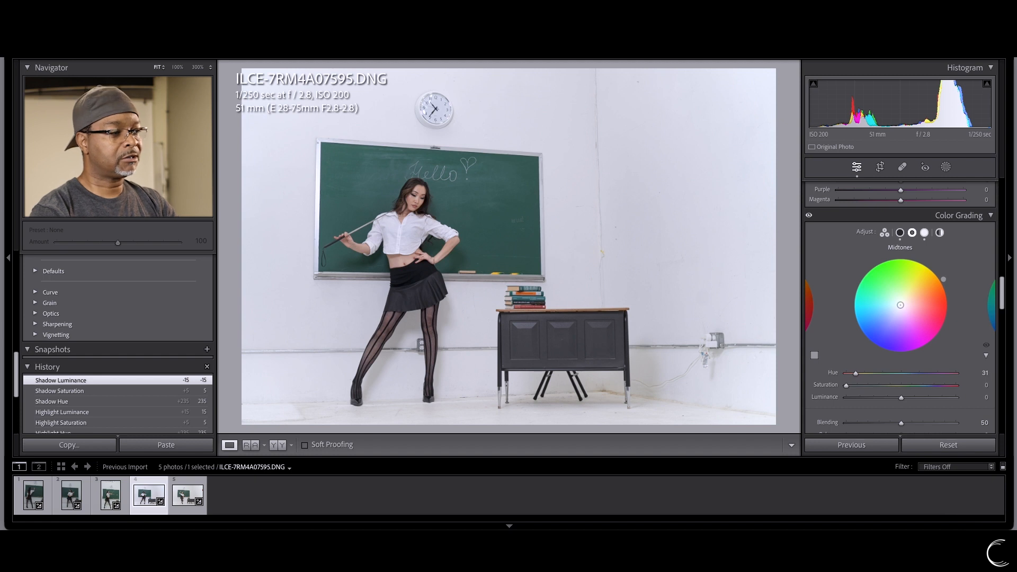
{"action": "left_click_drag", "start_coordinate": [943, 280], "coordinate": [943, 281]}
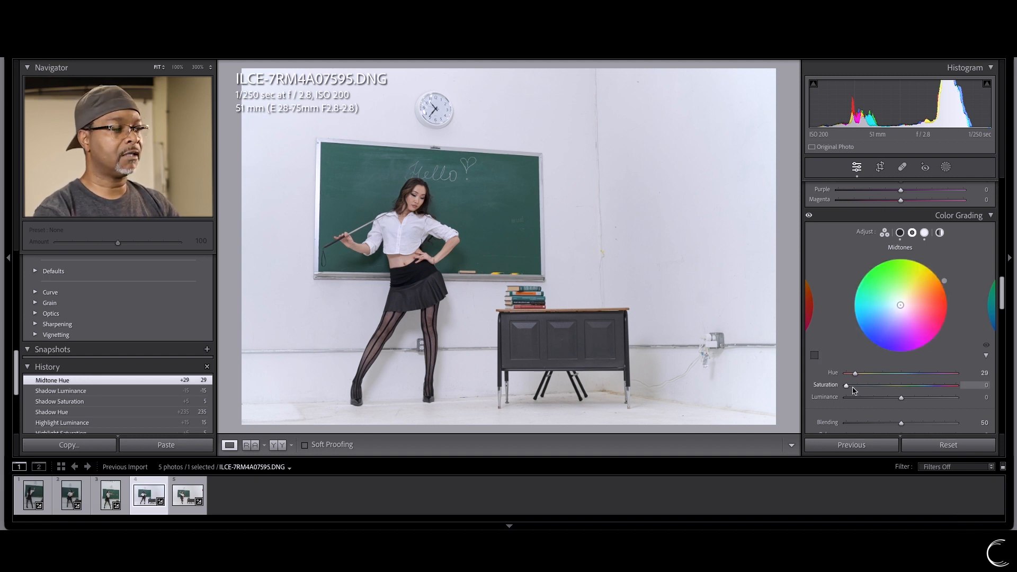
{"action": "left_click_drag", "start_coordinate": [847, 390], "coordinate": [857, 391]}
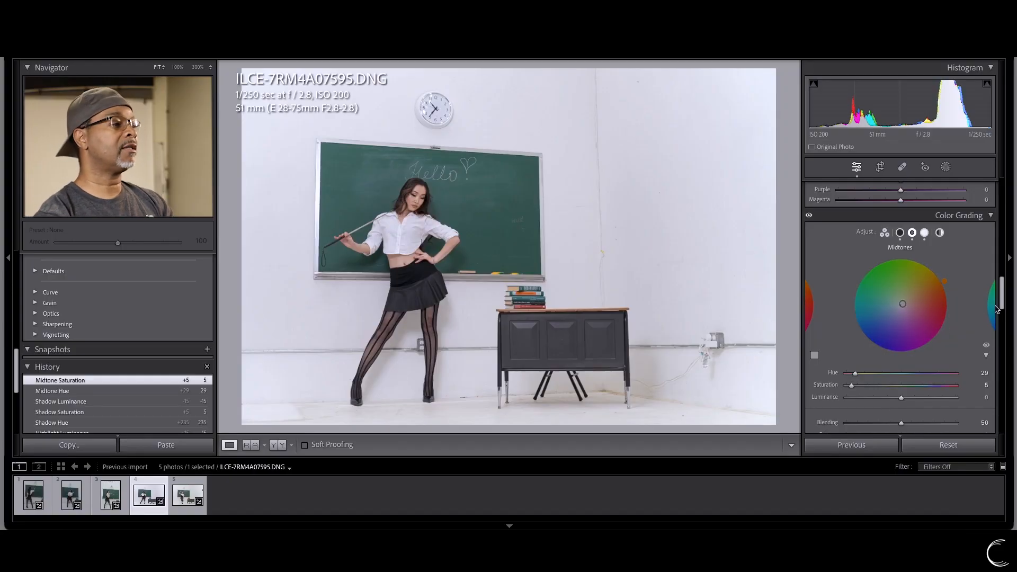
Create a linear gradient mask covering the floor, tilted slightly to follow the line where the floor meets the back wall
{"action": "left_click_drag", "start_coordinate": [1006, 307], "coordinate": [1005, 208]}
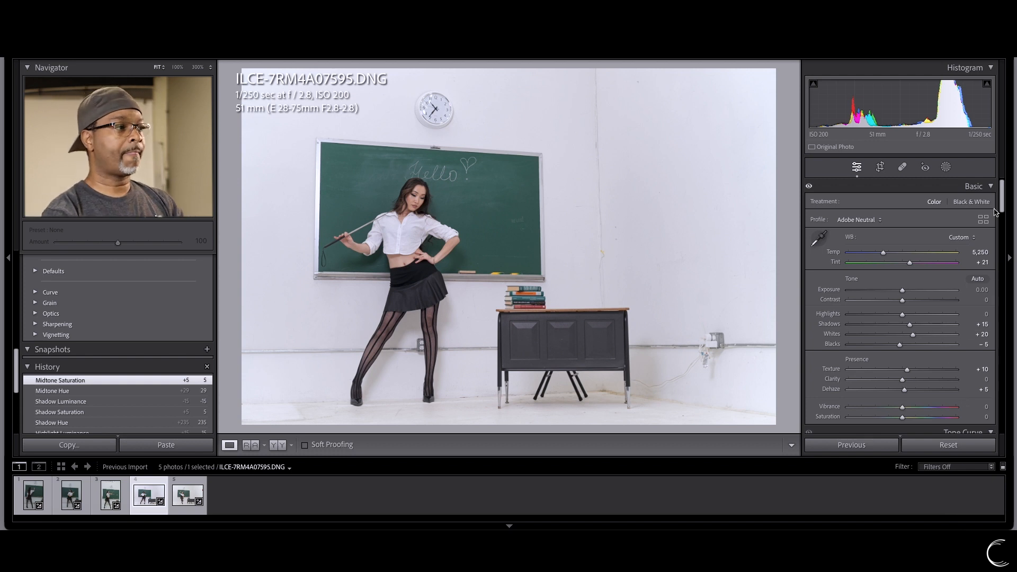
{"action": "left_click", "coordinate": [946, 168]}
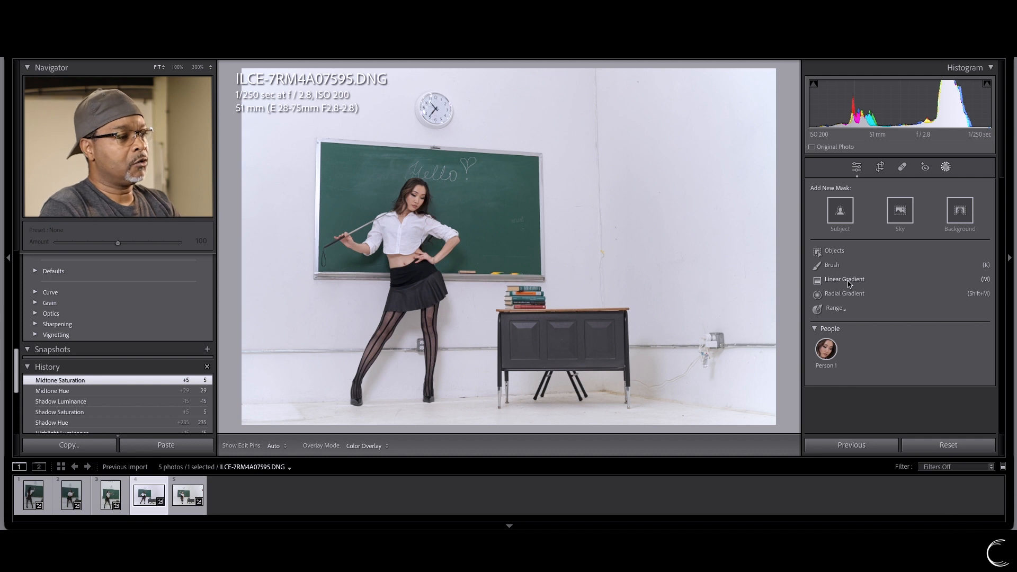
{"action": "left_click", "coordinate": [849, 284]}
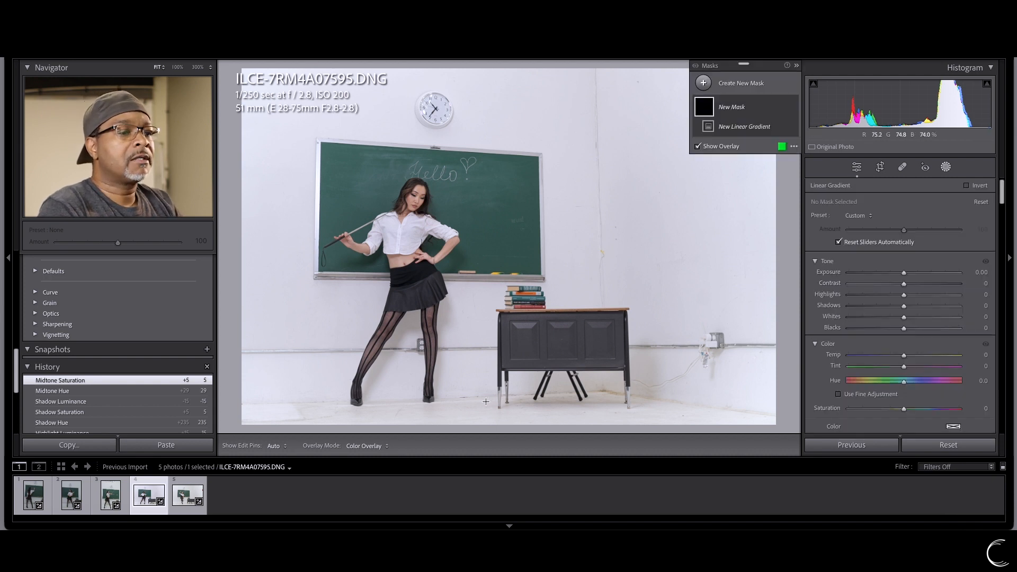
{"action": "mouse_move", "coordinate": [485, 401]}
{"action": "left_mouse_down"}
{"action": "mouse_move", "coordinate": [484, 392]}
{"action": "mouse_move", "coordinate": [503, 396]}
{"action": "left_mouse_up"}
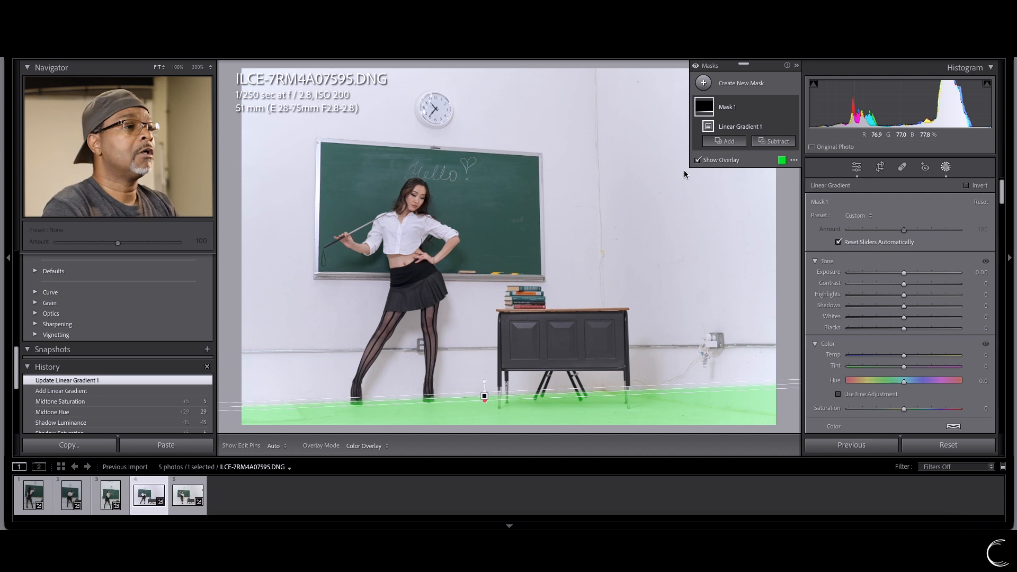
Subtract a linear gradient angled along the right wall's base and the detected subject from the floor mask
{"action": "left_click", "coordinate": [766, 143]}
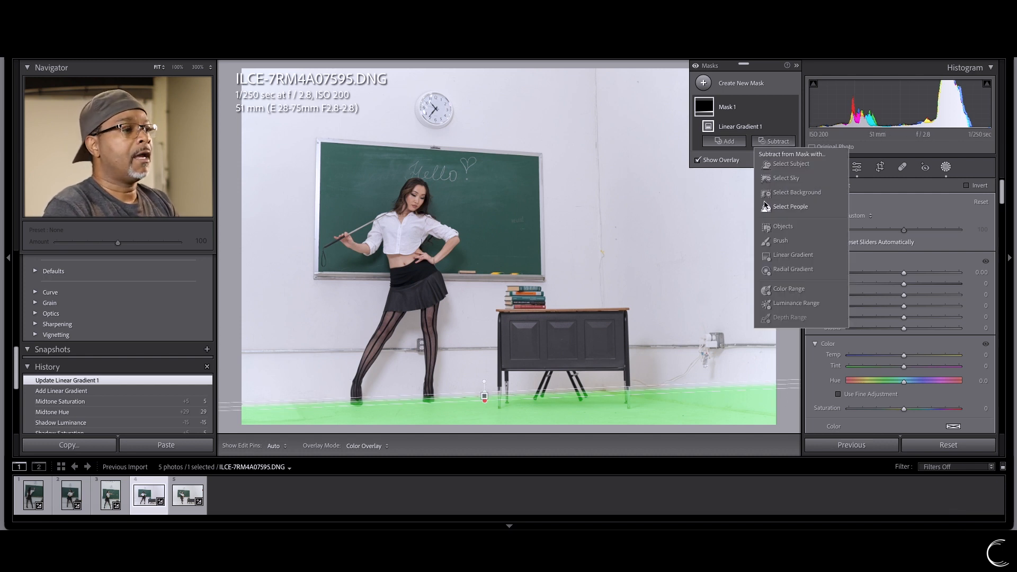
{"action": "left_click", "coordinate": [794, 255]}
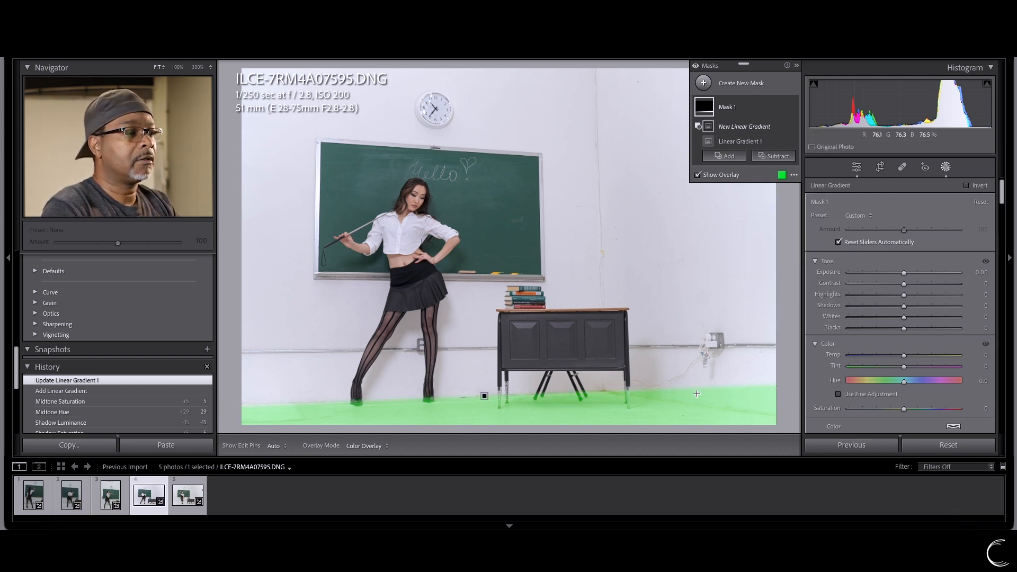
{"action": "left_click_drag", "start_coordinate": [695, 395], "coordinate": [693, 404]}
{"action": "left_click_drag", "start_coordinate": [693, 404], "coordinate": [736, 404]}
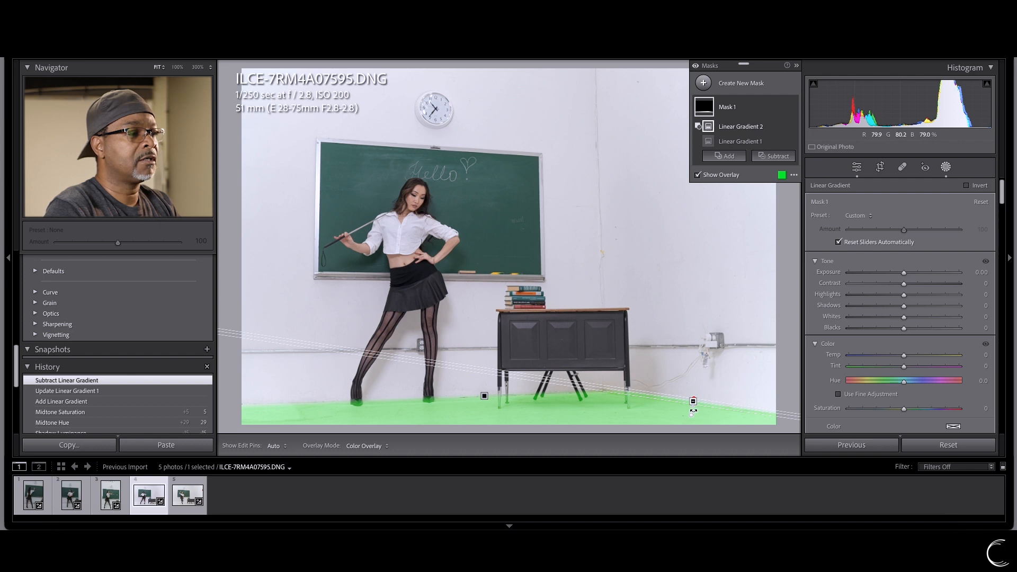
{"action": "left_click_drag", "start_coordinate": [703, 401], "coordinate": [747, 412]}
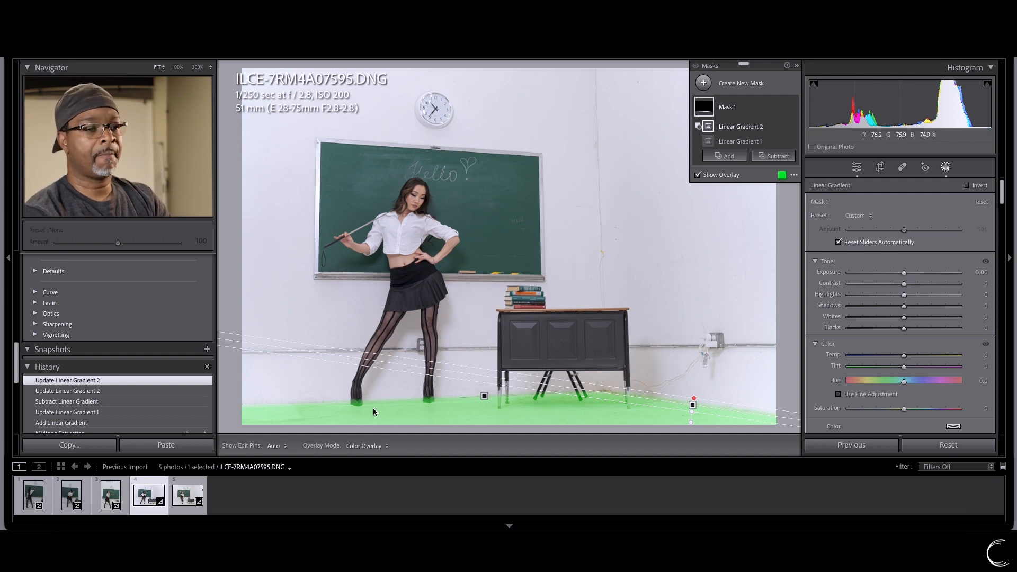
{"action": "left_click", "coordinate": [784, 158]}
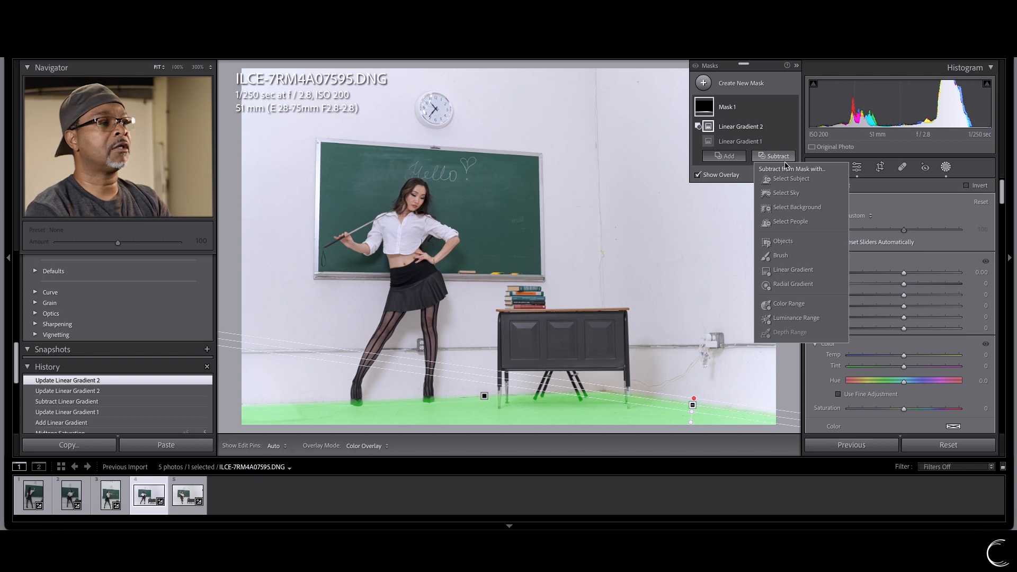
{"action": "left_click", "coordinate": [786, 180]}
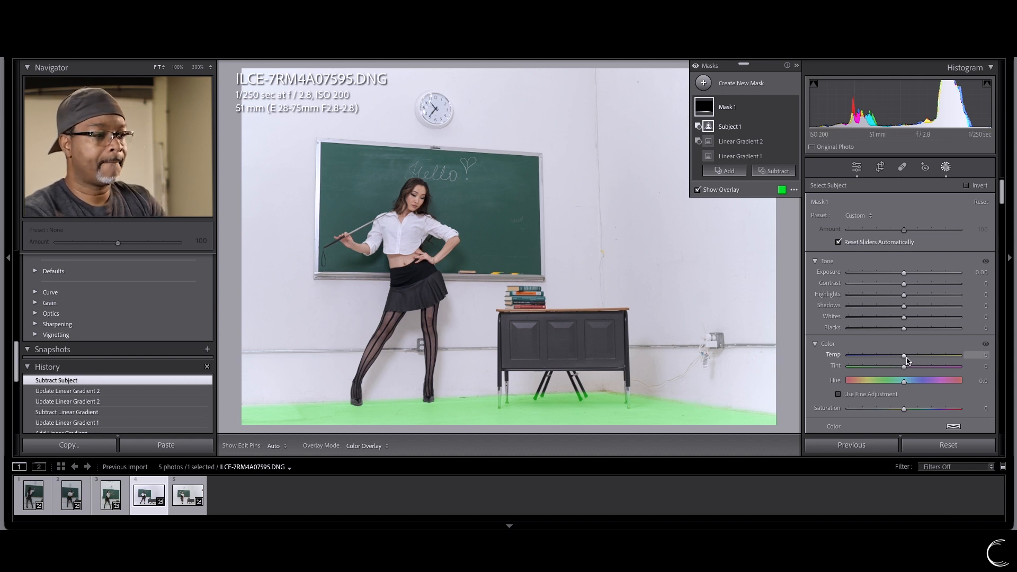
Set the floor mask's Temp to -2 and Shadows to 15, and toggle the mask's visibility to compare the result
{"action": "left_click_drag", "start_coordinate": [905, 359], "coordinate": [905, 359]}
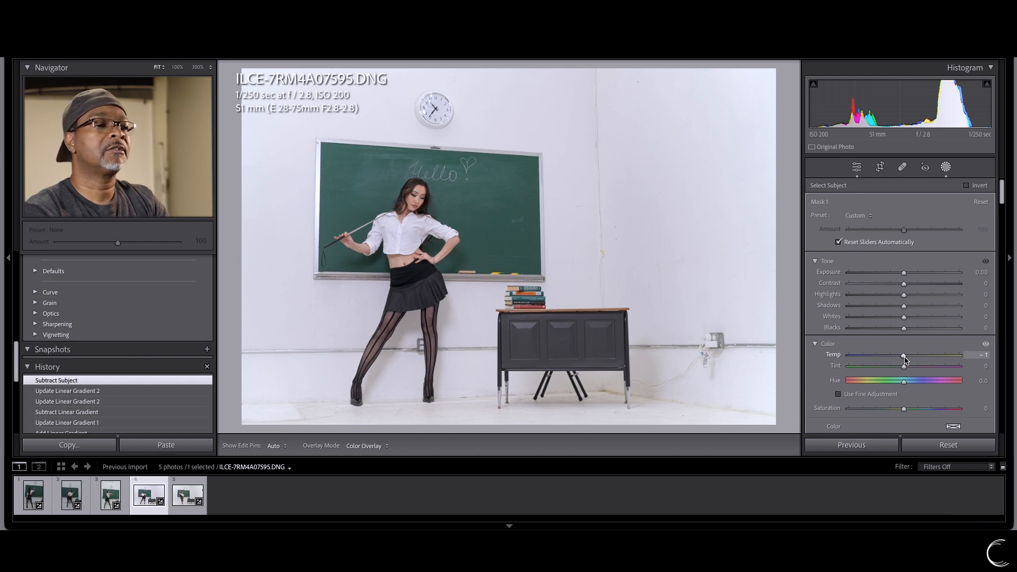
{"action": "left_click_drag", "start_coordinate": [905, 360], "coordinate": [904, 360]}
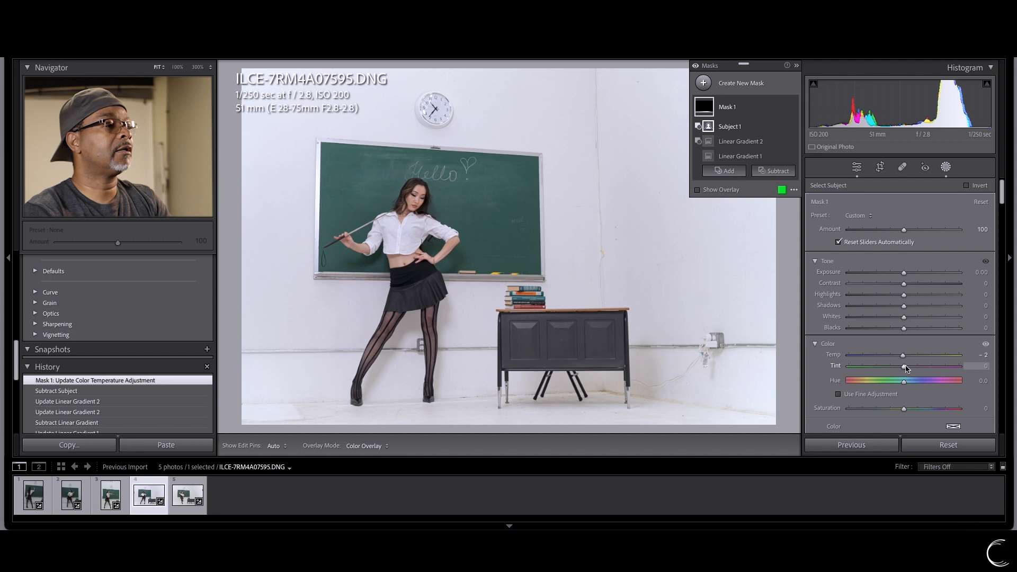
{"action": "left_click_drag", "start_coordinate": [906, 310], "coordinate": [916, 312]}
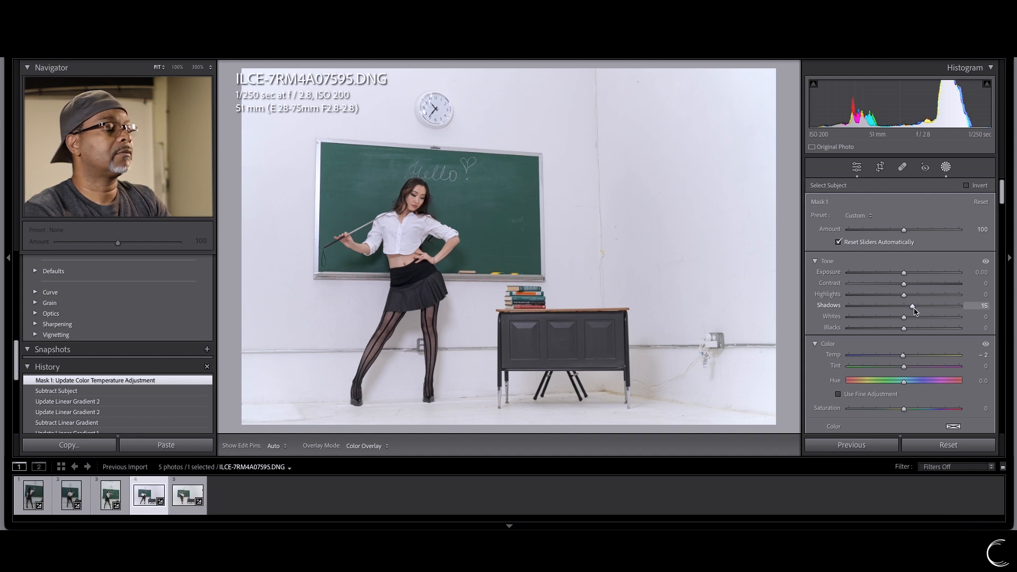
{"action": "left_click_drag", "start_coordinate": [913, 310], "coordinate": [912, 311]}
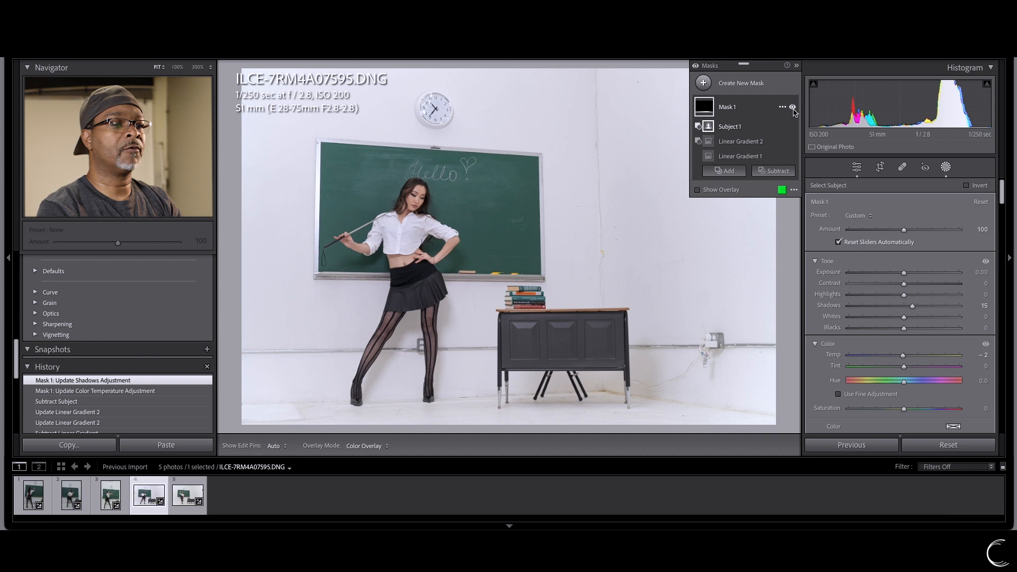
{"action": "left_click", "coordinate": [792, 107]}
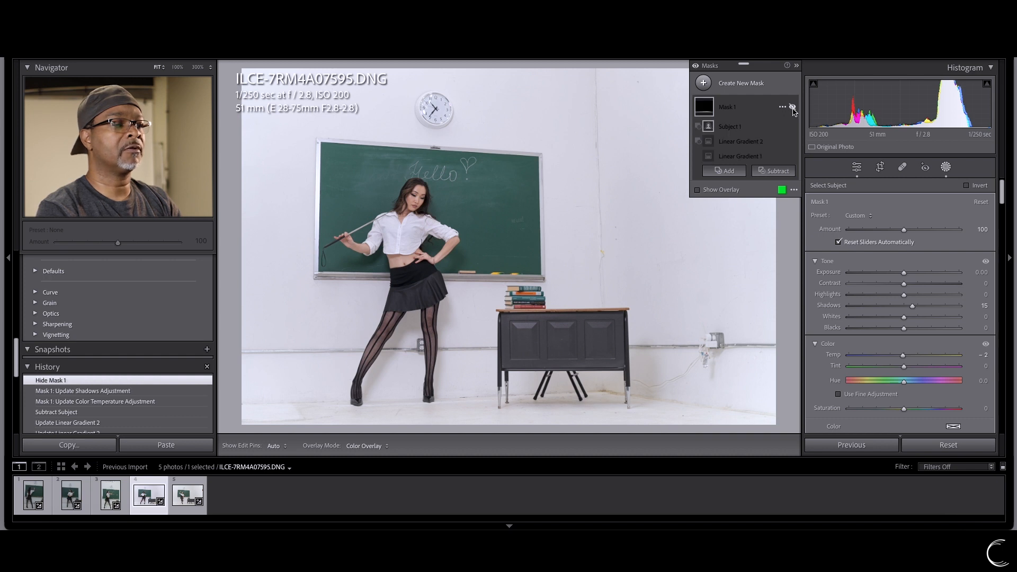
{"action": "left_click", "coordinate": [793, 108]}
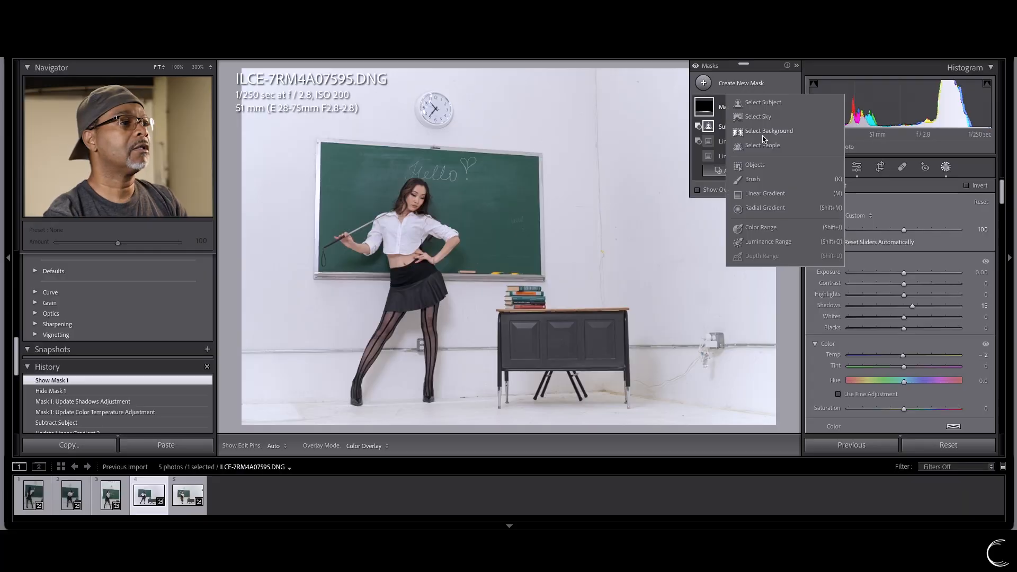
Create a small oval radial gradient mask on the floor beneath the desk, just inside its right legs
{"action": "left_click", "coordinate": [762, 208]}
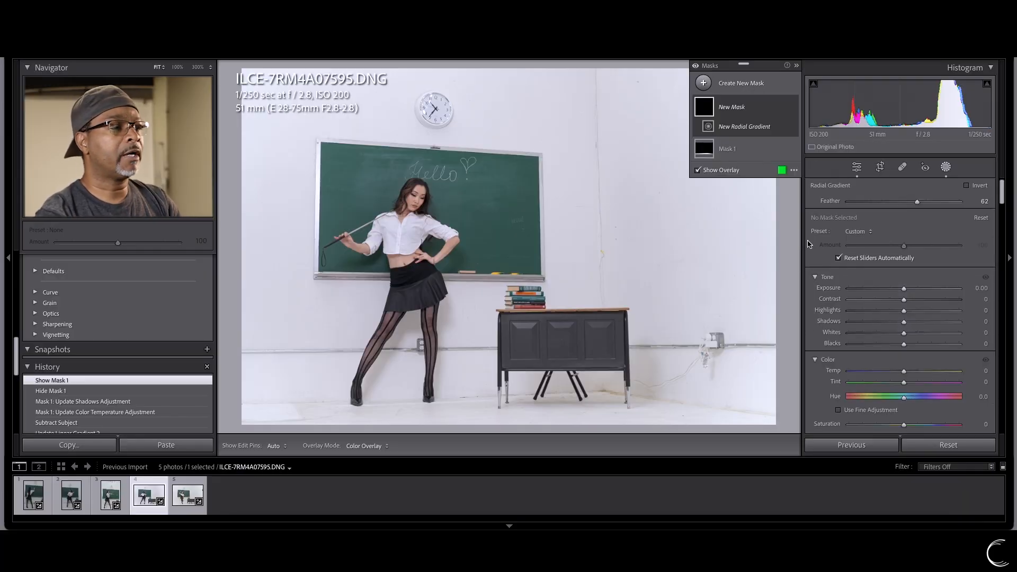
{"action": "left_click_drag", "start_coordinate": [599, 382], "coordinate": [581, 391]}
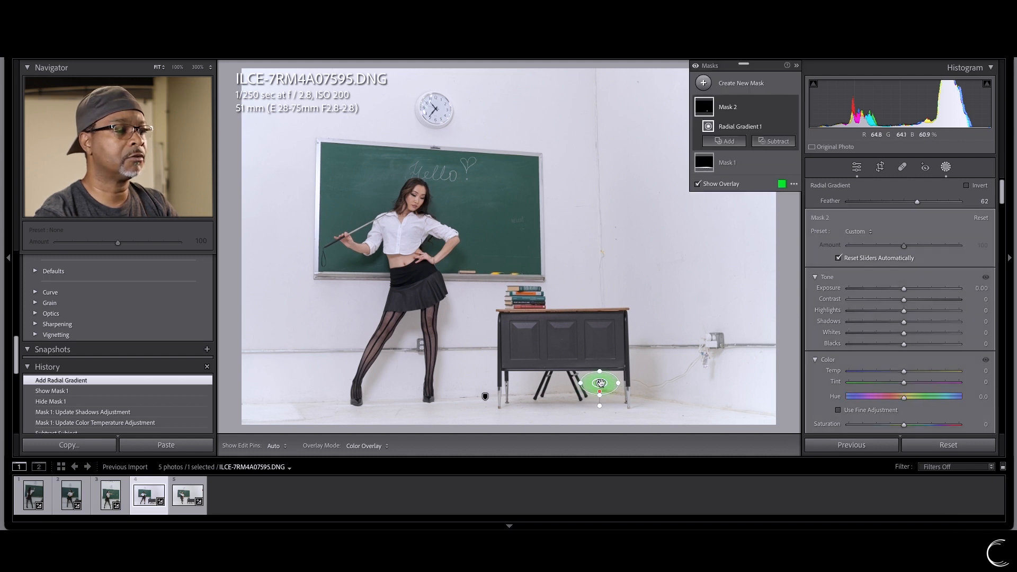
{"action": "left_click_drag", "start_coordinate": [600, 383], "coordinate": [606, 392]}
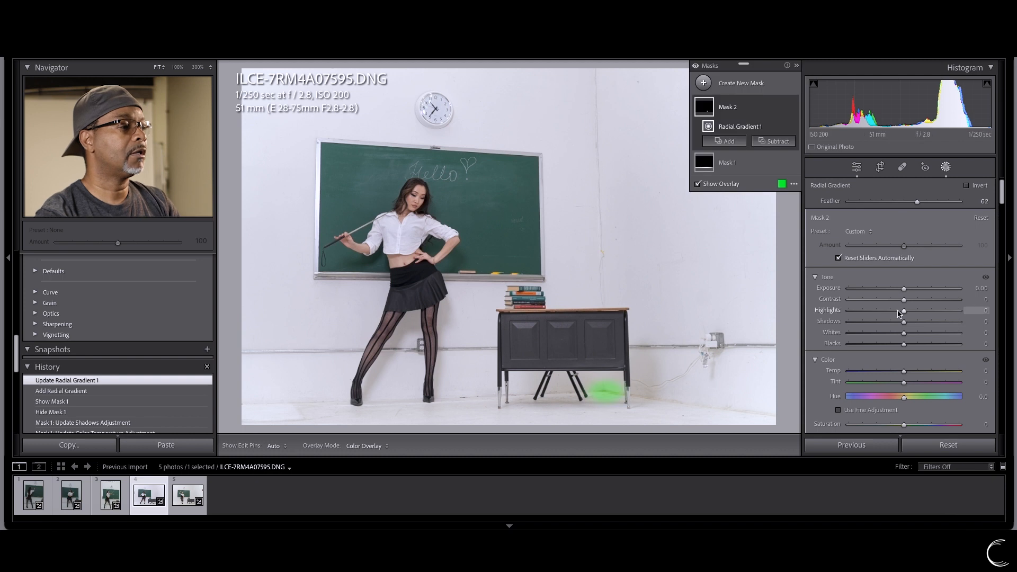
Set the under-desk radial mask's Temp to -6 and Saturation to -18
{"action": "left_click_drag", "start_coordinate": [905, 375], "coordinate": [904, 375]}
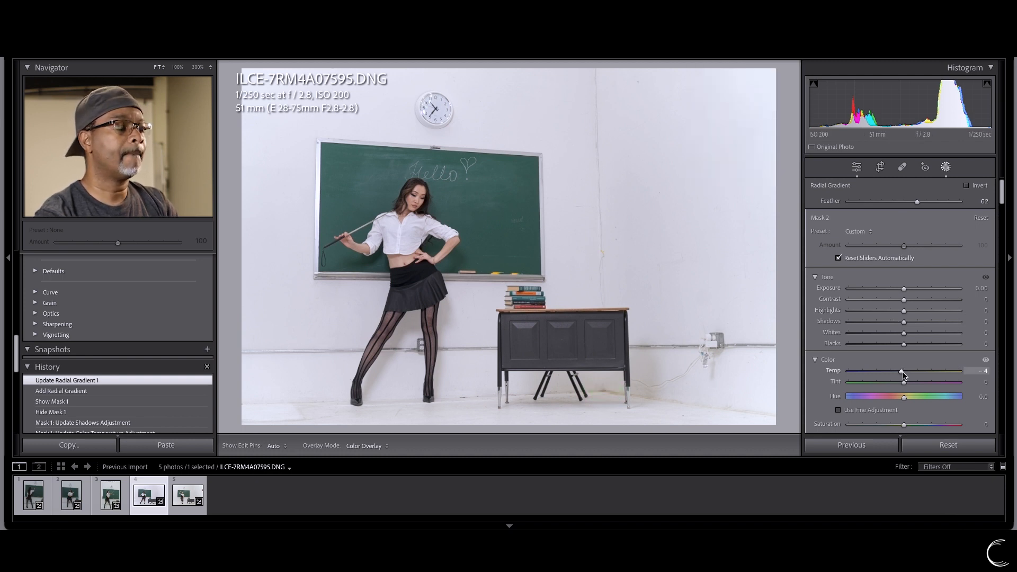
{"action": "left_click_drag", "start_coordinate": [902, 374], "coordinate": [902, 375]}
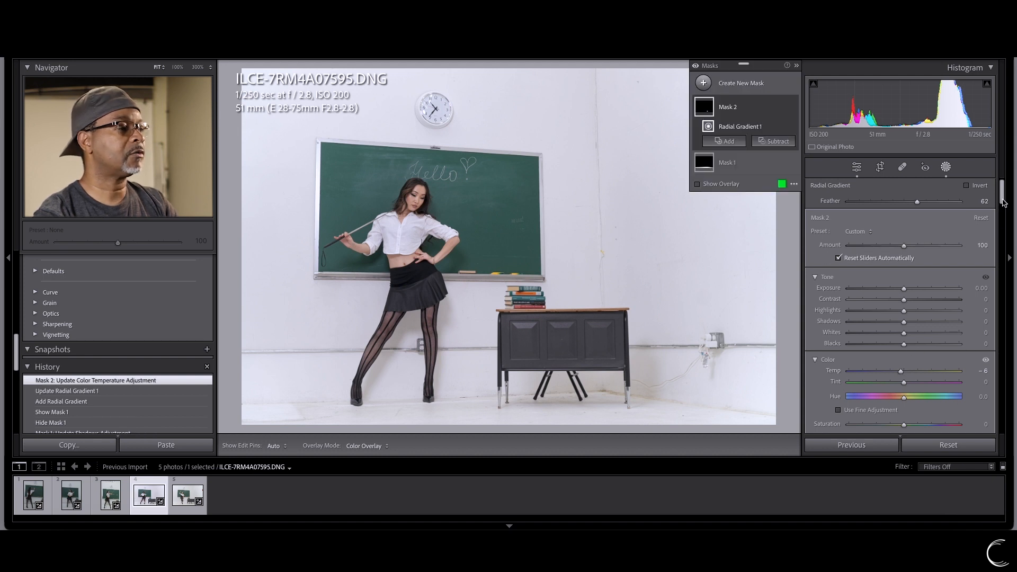
{"action": "scroll", "coordinate": [1002, 201], "scroll_direction": "down", "scroll_amount": 4}
{"action": "left_click_drag", "start_coordinate": [903, 312], "coordinate": [894, 314]}
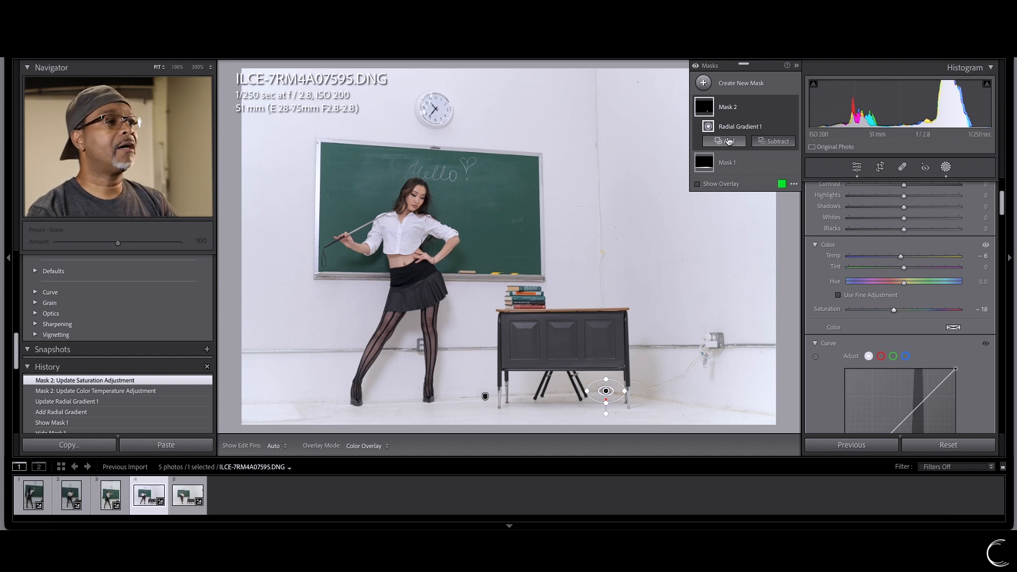
Create a Select People mask of the entire person, inspecting its edges around the bent arm at 100%
{"action": "left_click", "coordinate": [759, 84]}
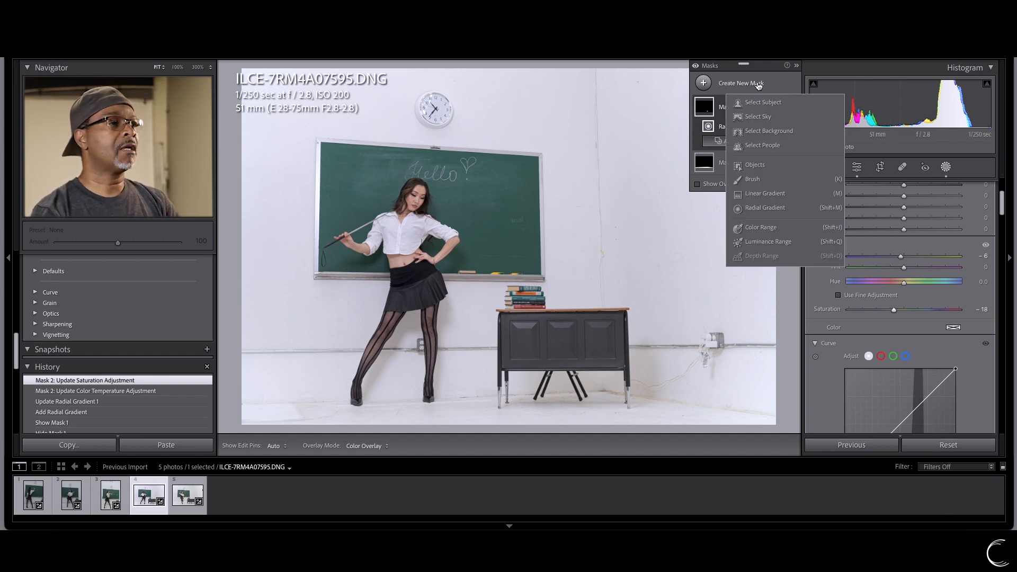
{"action": "left_click", "coordinate": [772, 149]}
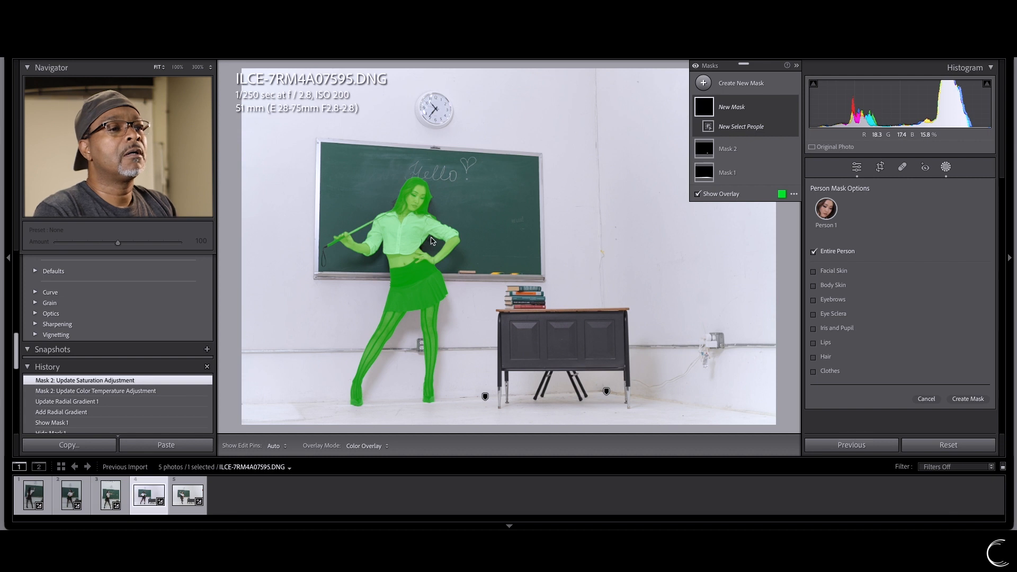
{"action": "left_click", "coordinate": [178, 69]}
{"action": "left_click_drag", "start_coordinate": [79, 133], "coordinate": [82, 134]}
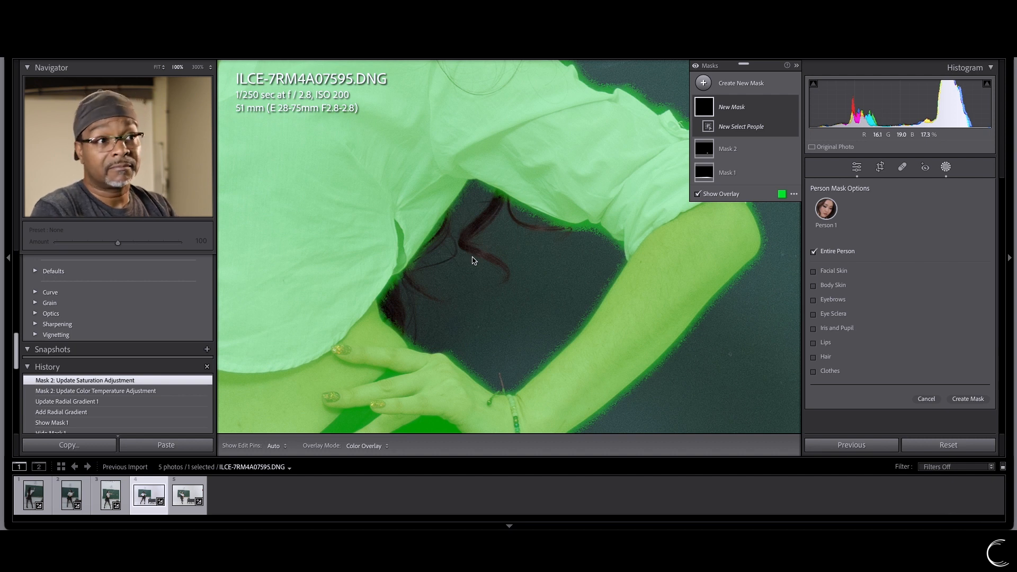
{"action": "left_click", "coordinate": [159, 67]}
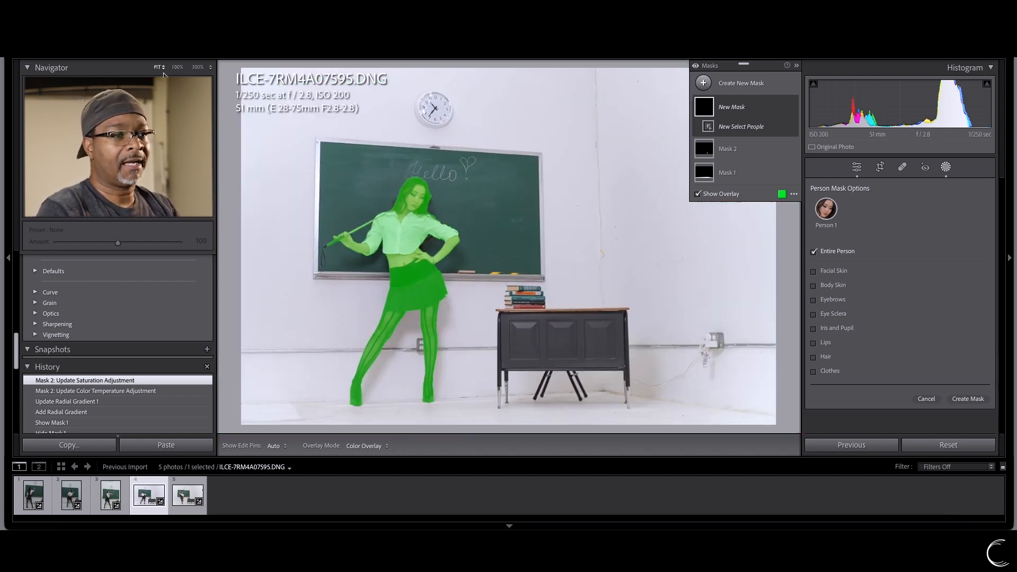
{"action": "left_click", "coordinate": [968, 400]}
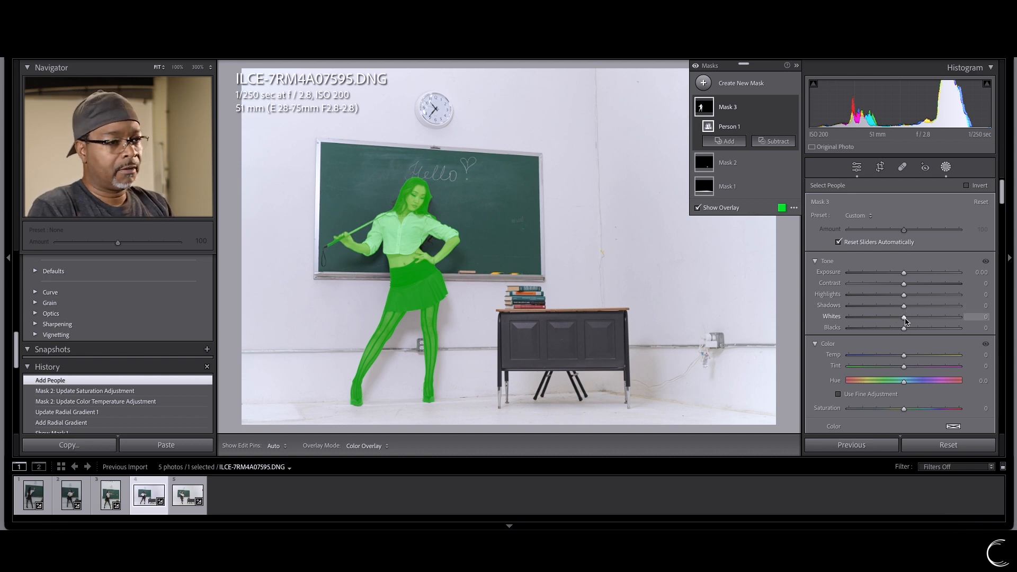
Set the entire-person mask's Whites to 25 and Blacks to -5
{"action": "left_click_drag", "start_coordinate": [905, 321], "coordinate": [908, 320]}
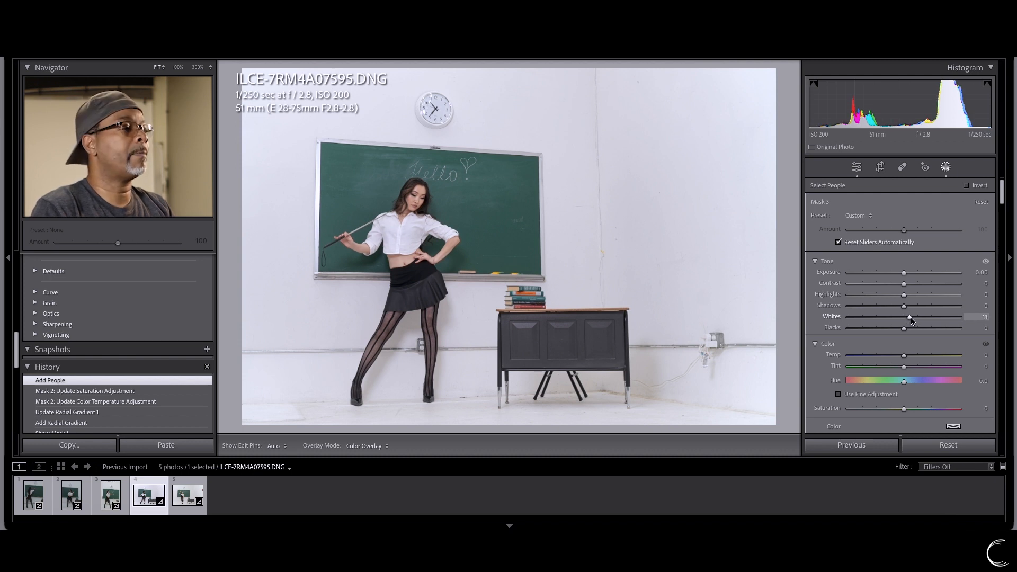
{"action": "left_click_drag", "start_coordinate": [911, 320], "coordinate": [918, 321]}
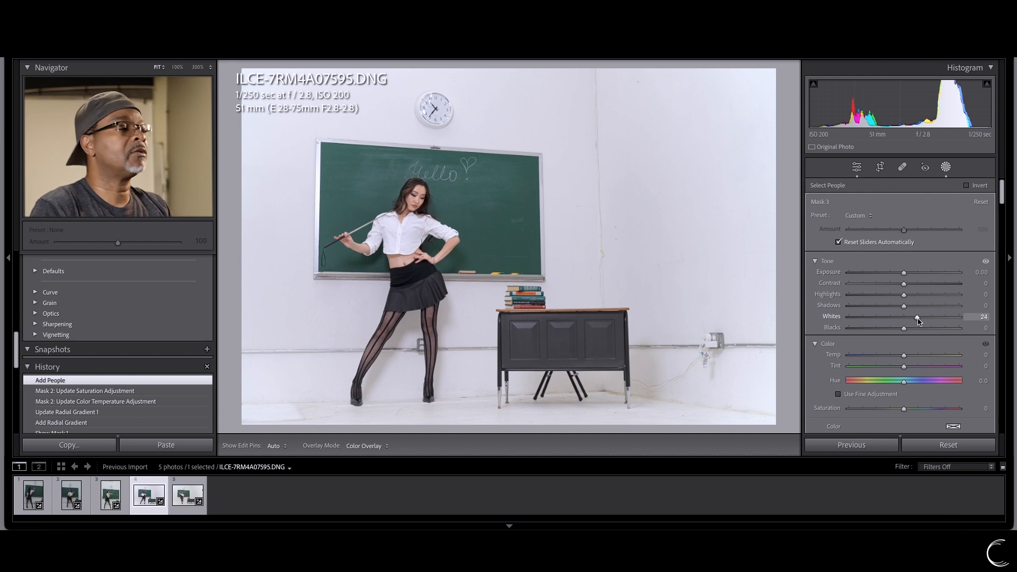
{"action": "left_click_drag", "start_coordinate": [919, 322], "coordinate": [918, 321]}
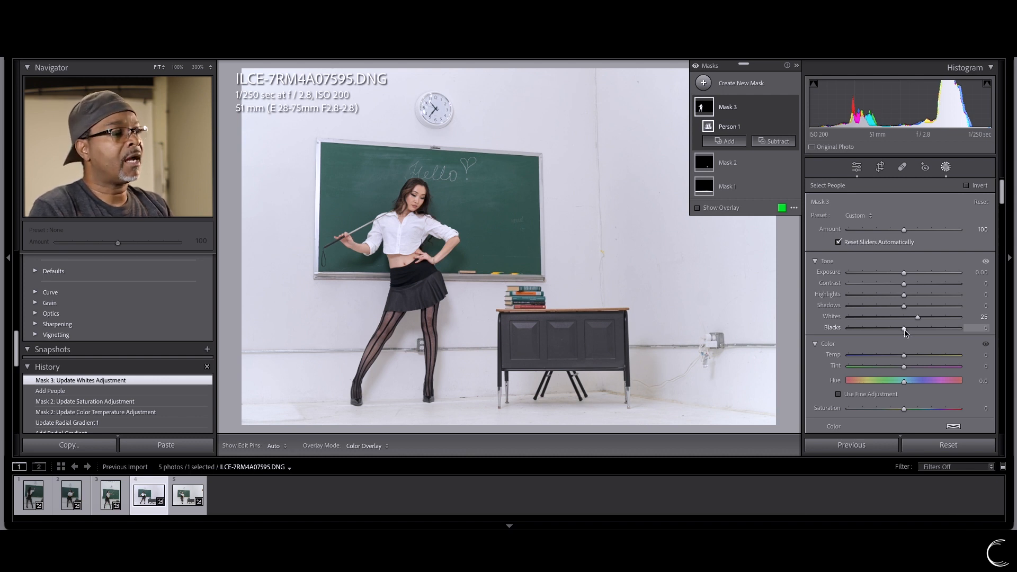
{"action": "left_click_drag", "start_coordinate": [905, 332], "coordinate": [903, 332]}
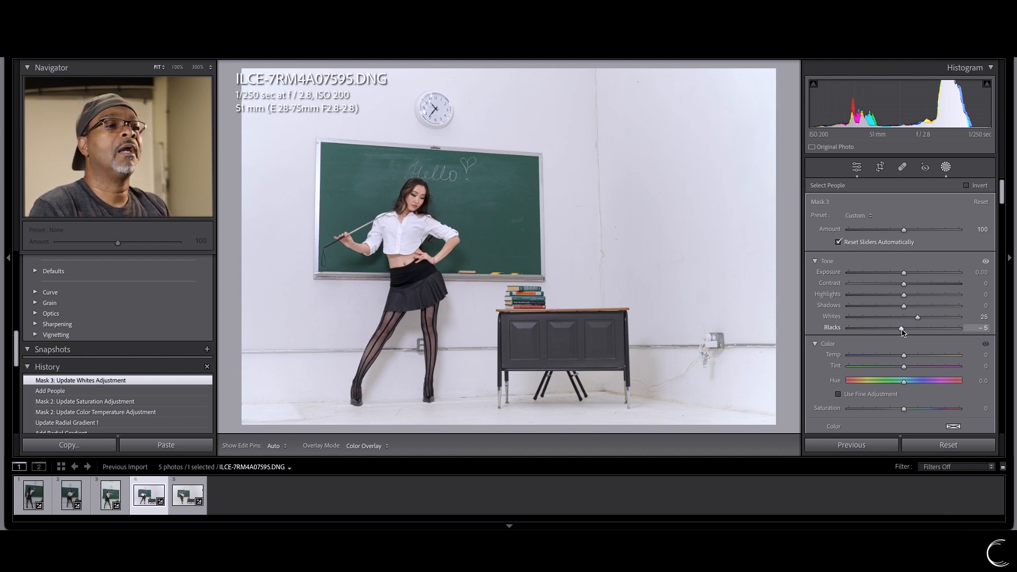
{"action": "left_click_drag", "start_coordinate": [904, 332], "coordinate": [903, 332]}
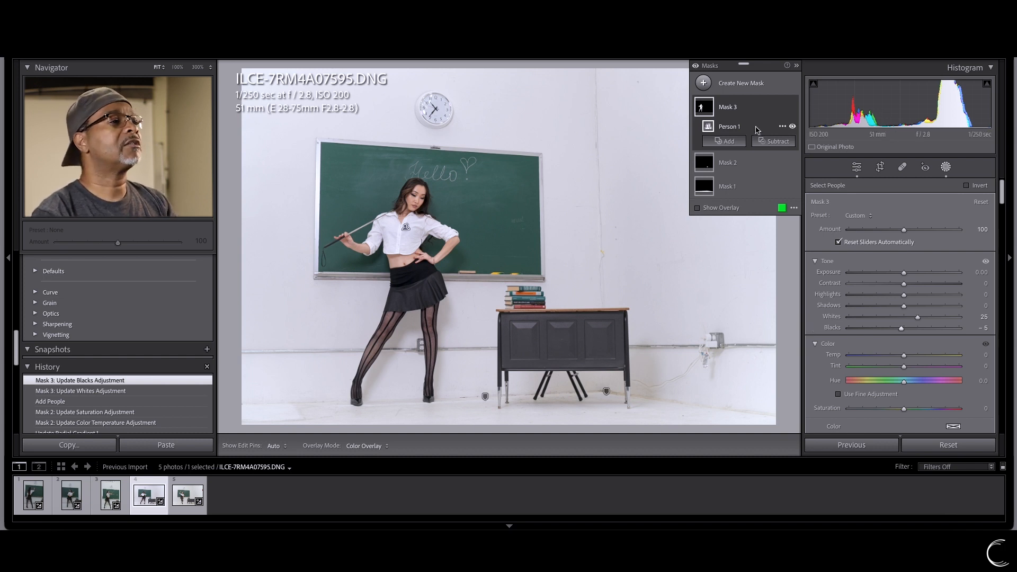
Create a single Select People mask combining the woman's Facial Skin and Body Skin
{"action": "left_click", "coordinate": [757, 88]}
{"action": "left_click", "coordinate": [766, 150]}
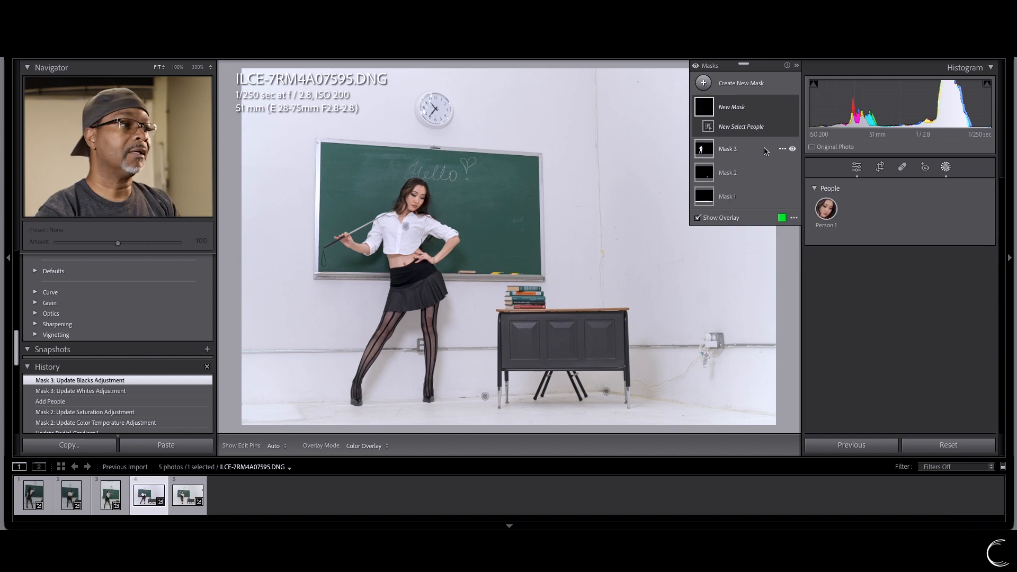
{"action": "left_click", "coordinate": [834, 215]}
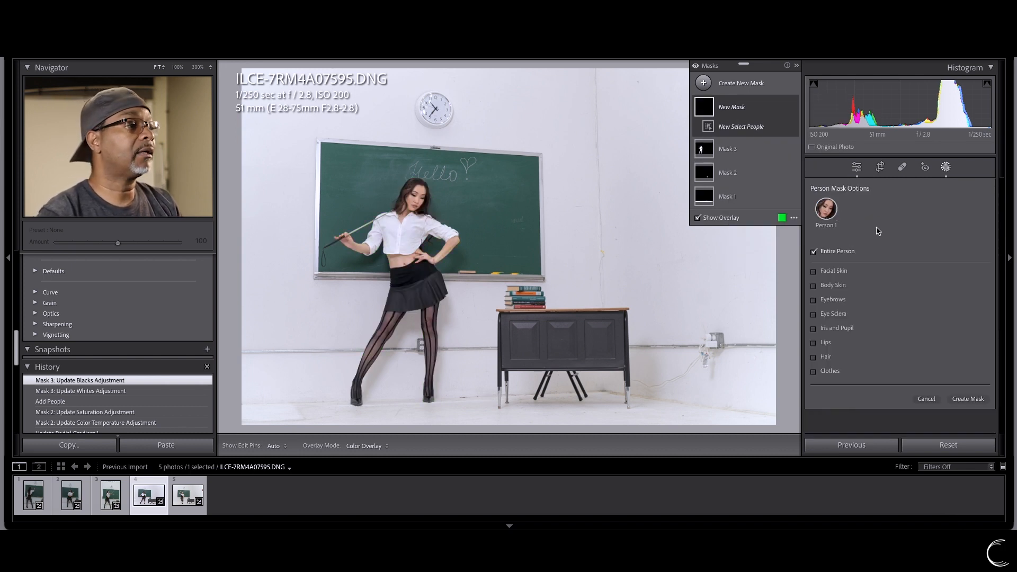
{"action": "left_click", "coordinate": [816, 272]}
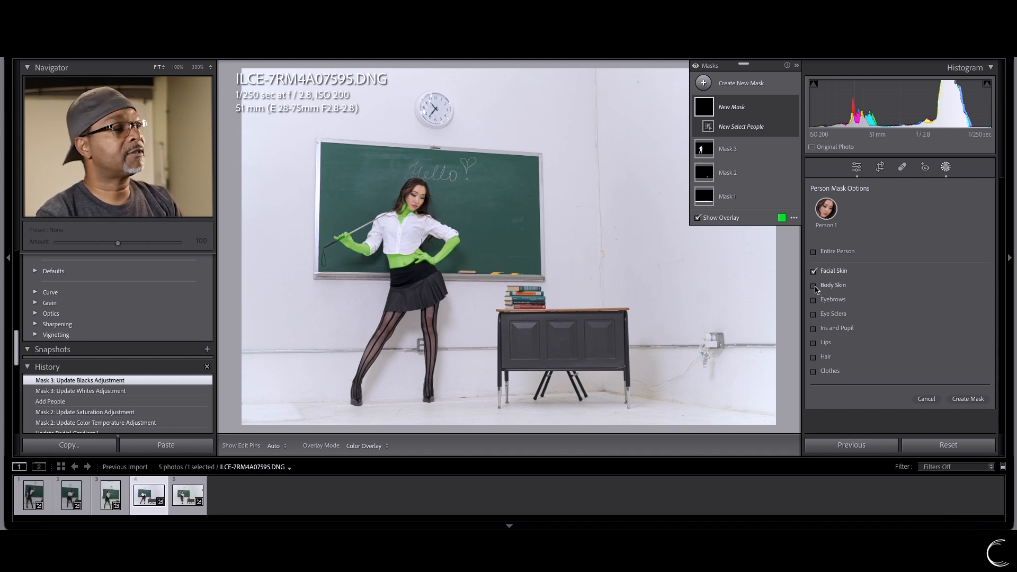
{"action": "left_click", "coordinate": [813, 287]}
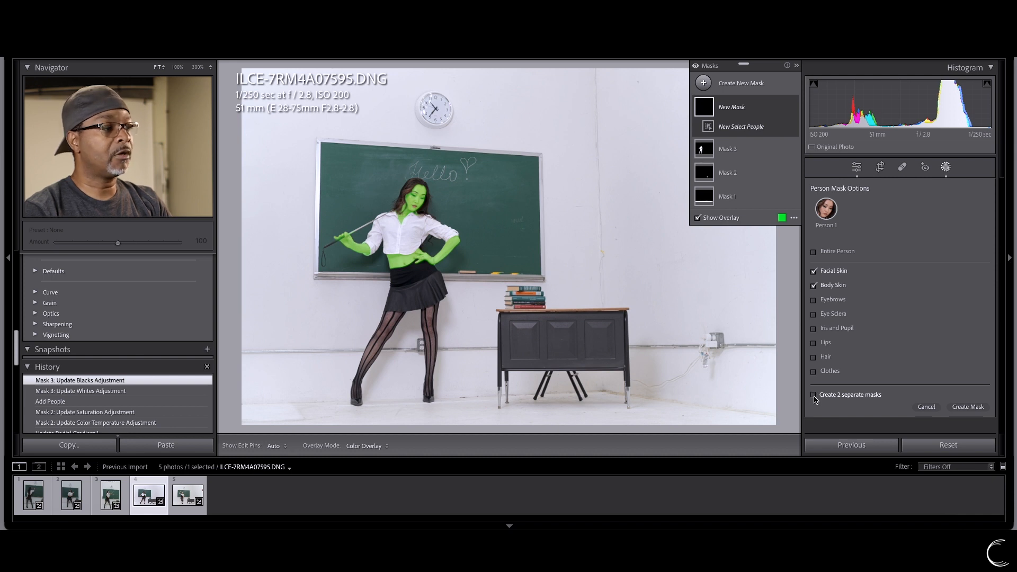
{"action": "left_click", "coordinate": [968, 407]}
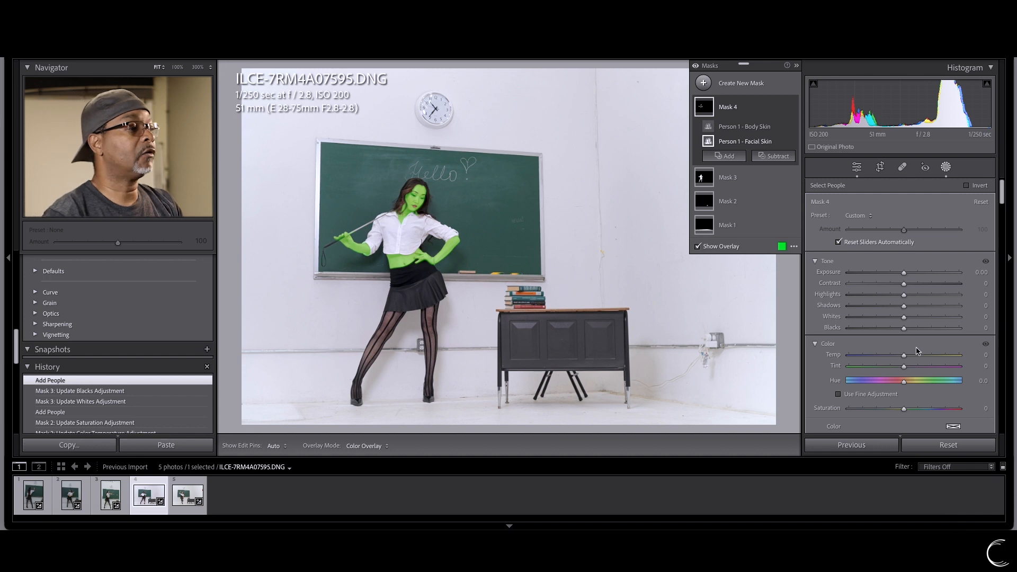
Set the skin mask's Temp to 2, Whites to 20 and Shadows to -5
{"action": "left_click", "coordinate": [904, 356]}
{"action": "left_click_drag", "start_coordinate": [903, 357], "coordinate": [906, 359]}
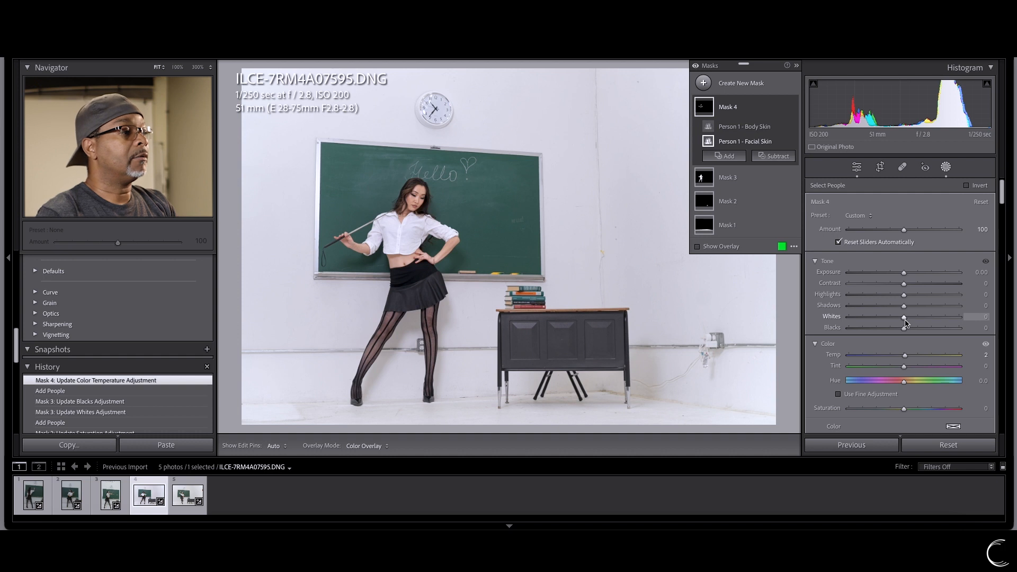
{"action": "left_click_drag", "start_coordinate": [905, 319], "coordinate": [917, 320]}
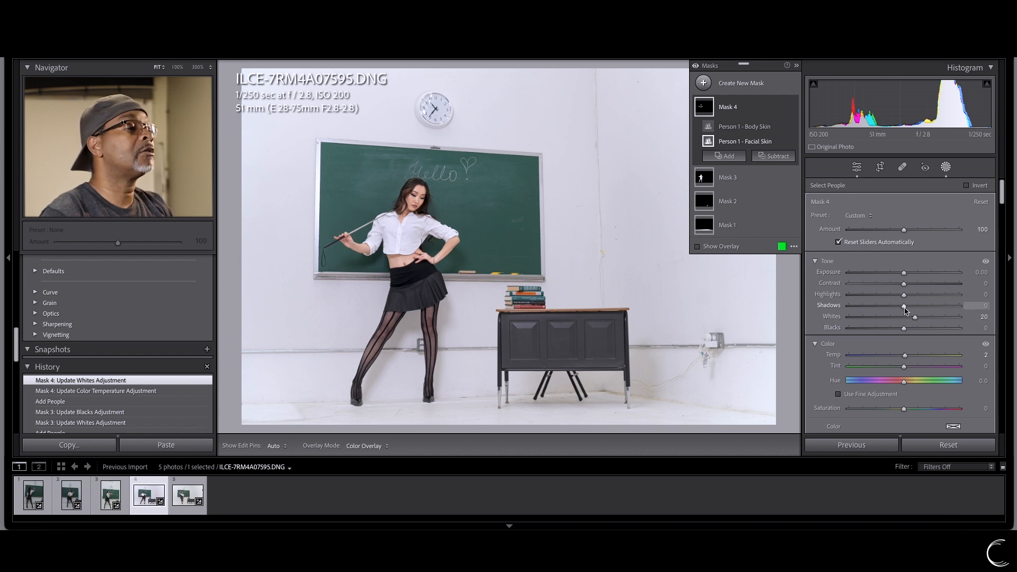
{"action": "left_click_drag", "start_coordinate": [905, 309], "coordinate": [902, 310]}
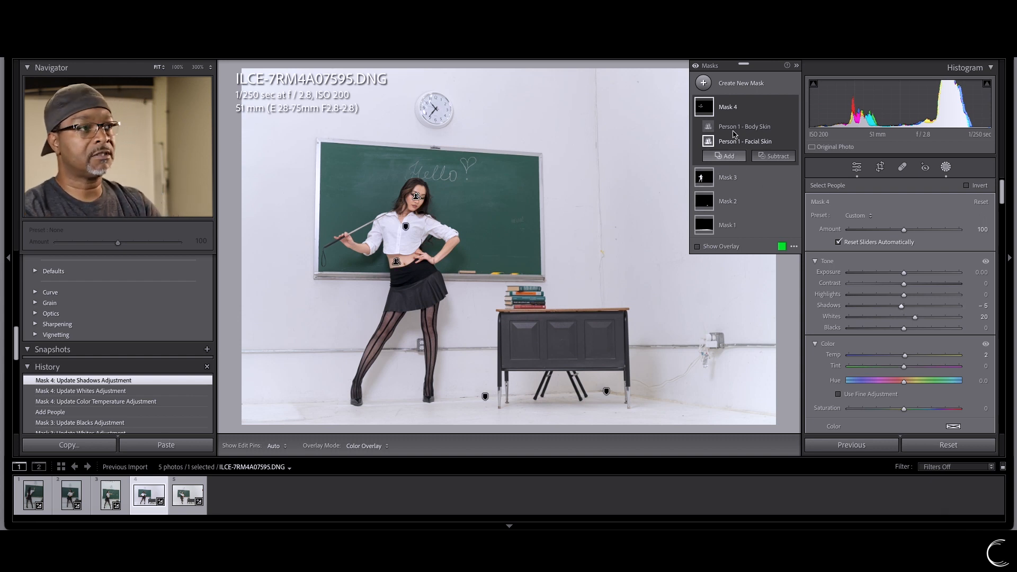
Create a slightly tilted linear gradient mask with a narrow transition at the skirt's hem, covering the legs and everything below
{"action": "left_click", "coordinate": [756, 87]}
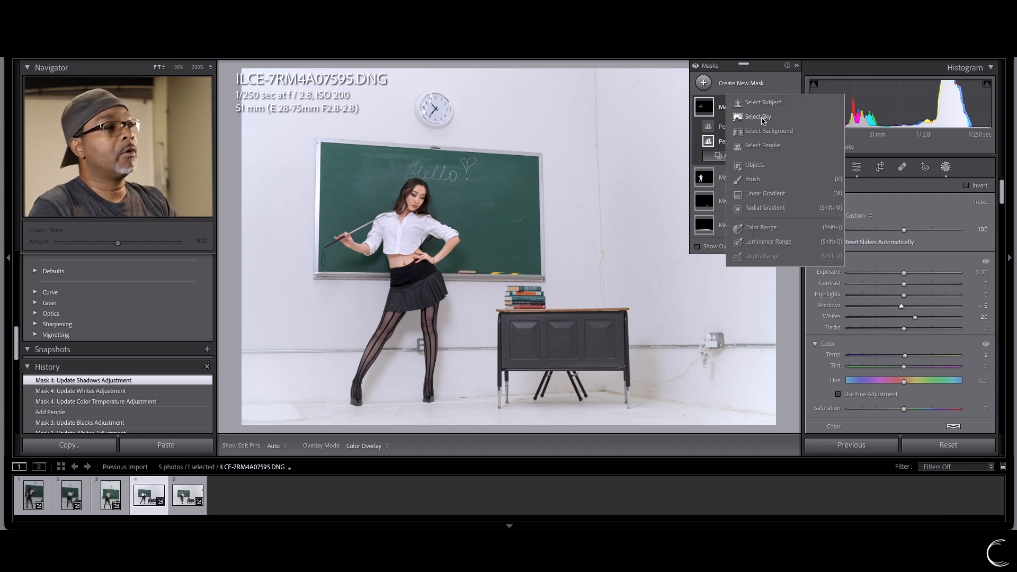
{"action": "left_click", "coordinate": [770, 197]}
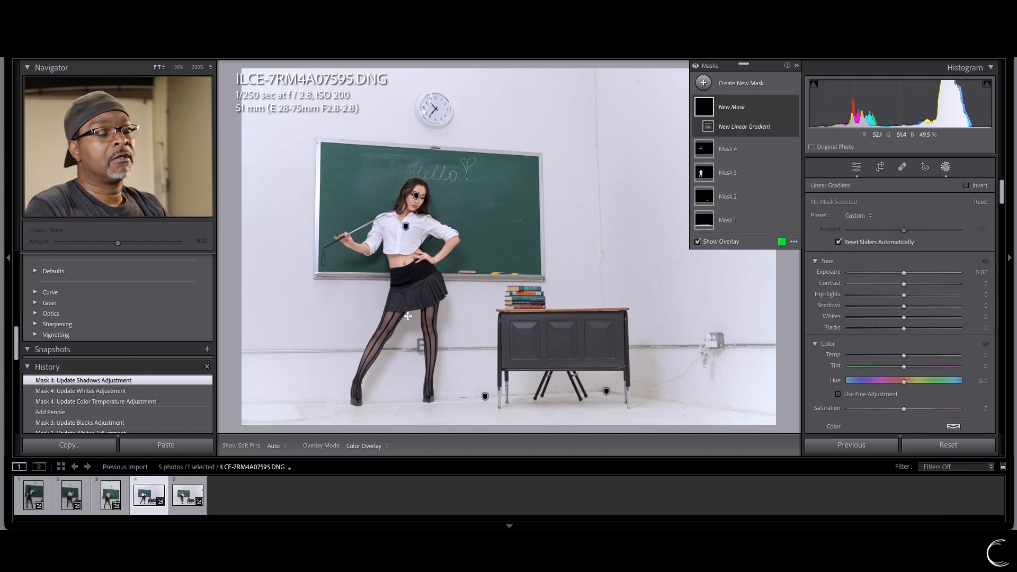
{"action": "left_click_drag", "start_coordinate": [415, 310], "coordinate": [412, 300]}
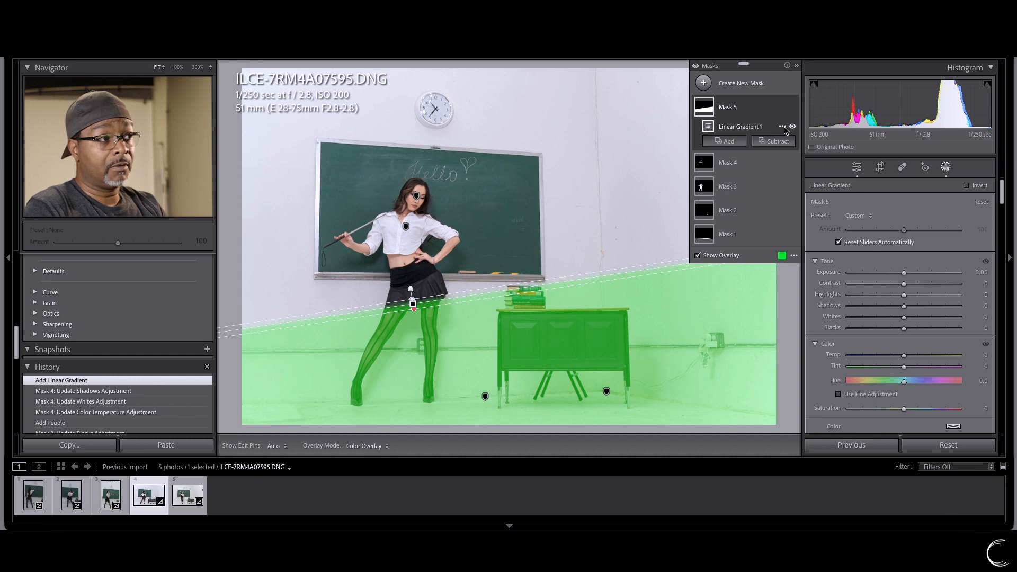
Intersect the legs' linear gradient with a Select People mask of the woman, using the Entire Person option
{"action": "left_click", "coordinate": [783, 127]}
{"action": "mouse_move", "coordinate": [814, 181]}
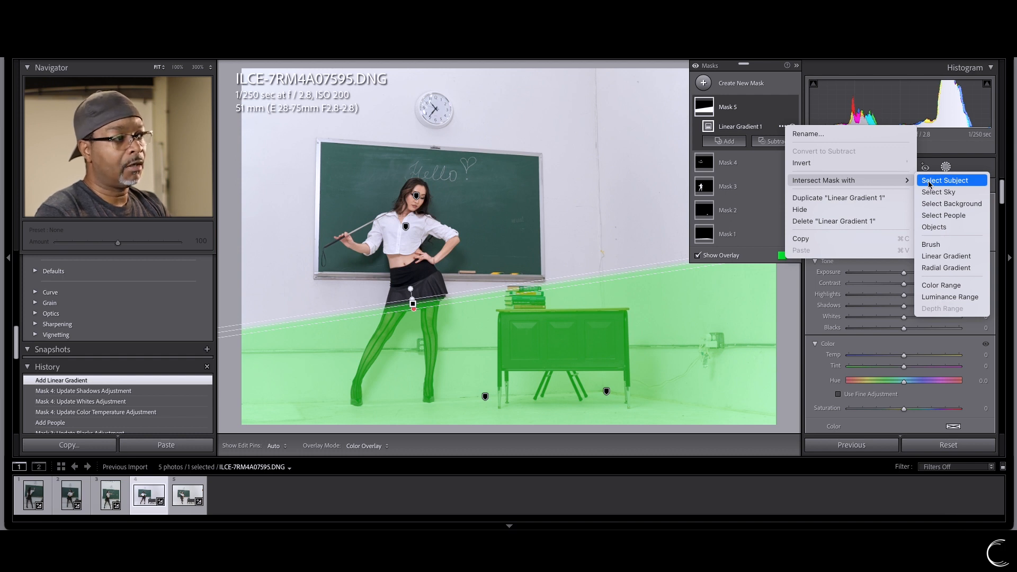
{"action": "left_click", "coordinate": [947, 217]}
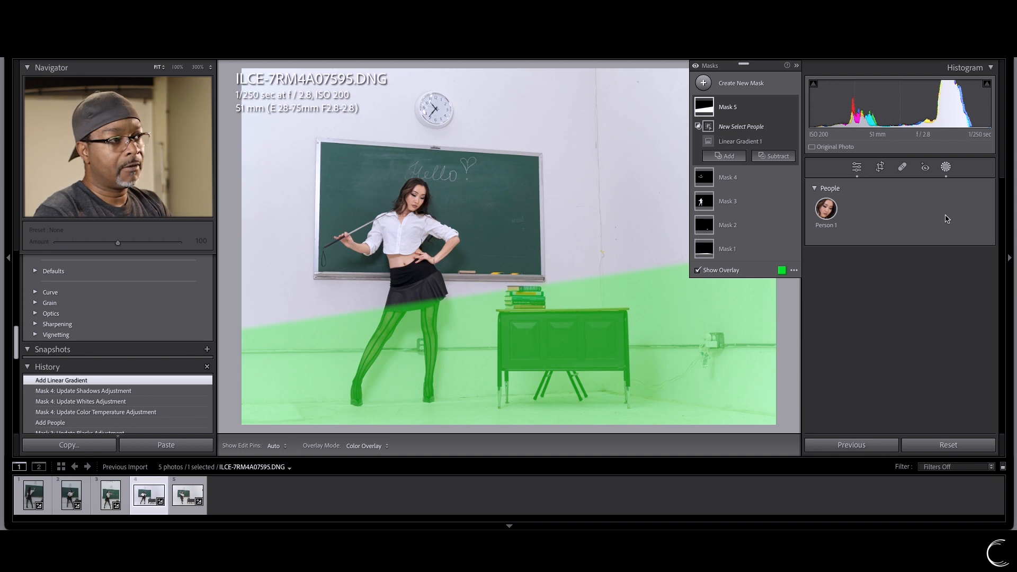
{"action": "left_click", "coordinate": [831, 213]}
{"action": "left_click", "coordinate": [832, 214]}
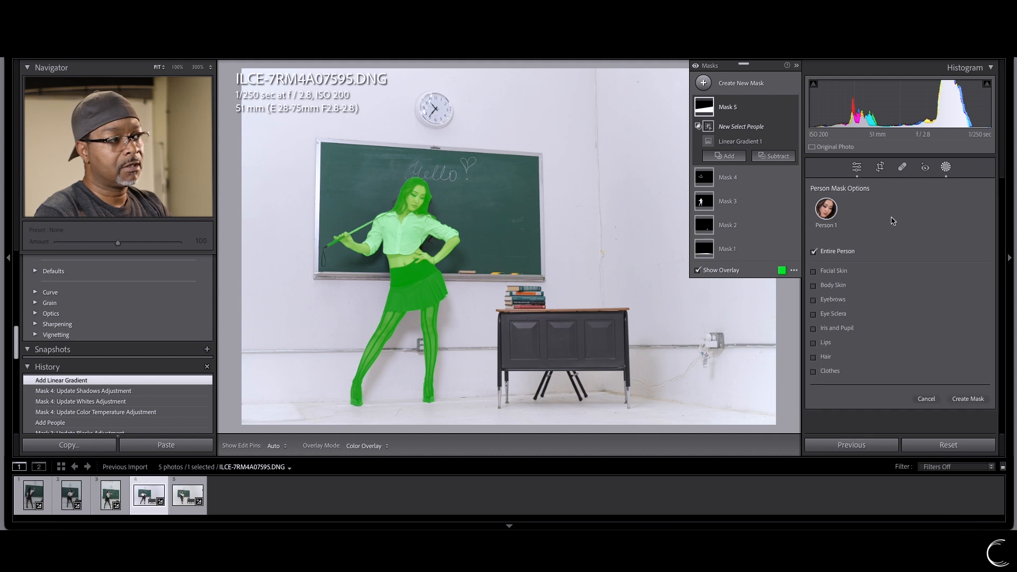
{"action": "left_click", "coordinate": [958, 402]}
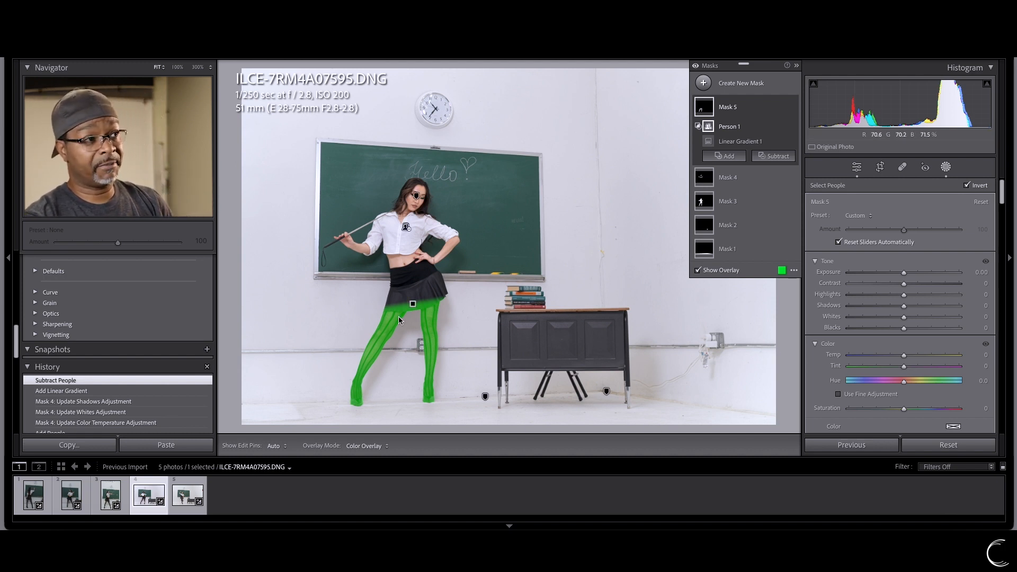
Shift the leg mask's linear gradient slightly downward at the skirt's hem and collapse the mask's components
{"action": "left_click", "coordinate": [749, 147]}
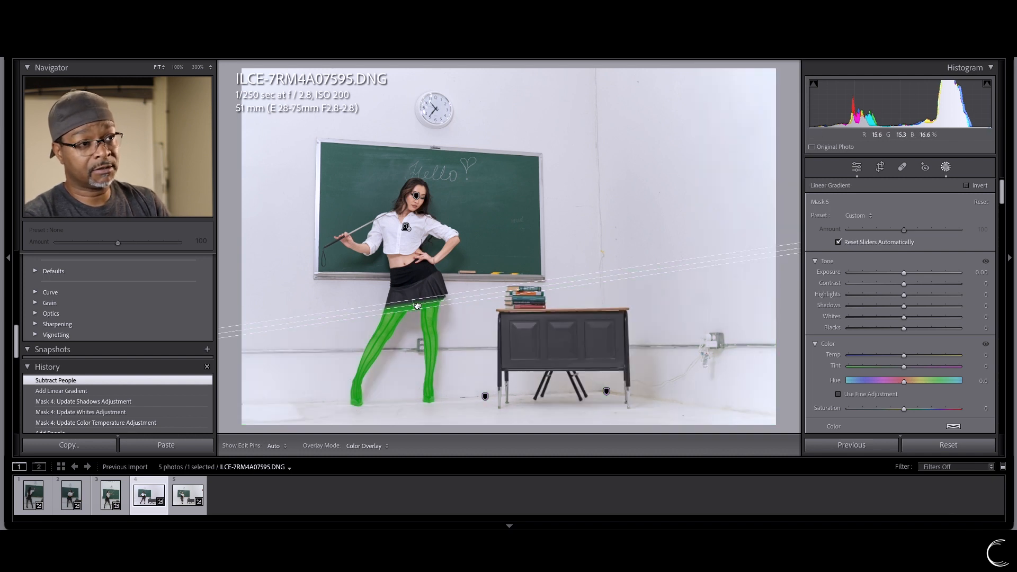
{"action": "left_click", "coordinate": [418, 306]}
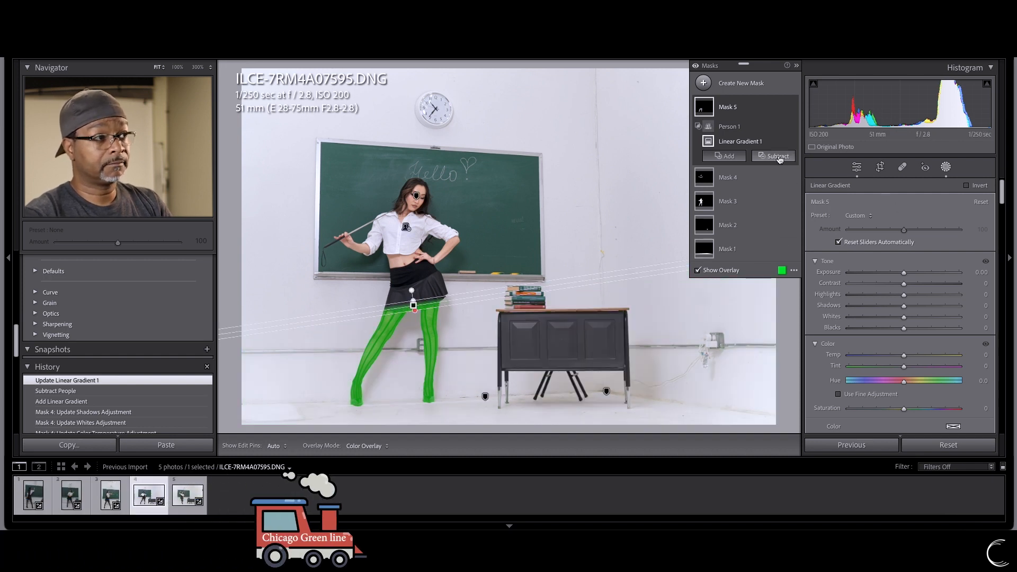
{"action": "left_click", "coordinate": [731, 112]}
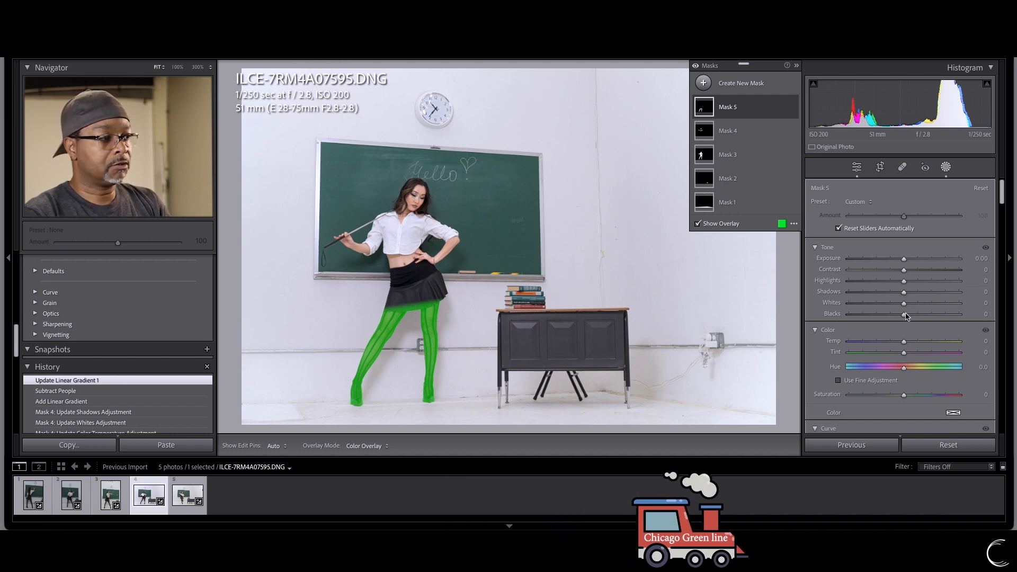
Set the leg mask's Temp to 5, Whites to 20 and Blacks to -5
{"action": "left_click_drag", "start_coordinate": [904, 344], "coordinate": [906, 345]}
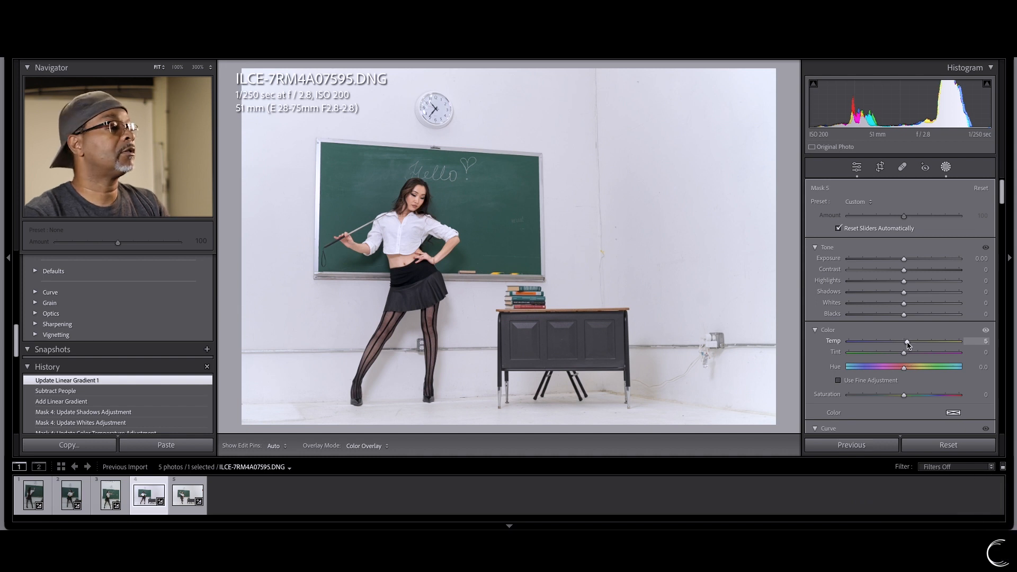
{"action": "left_click_drag", "start_coordinate": [907, 344], "coordinate": [907, 344]}
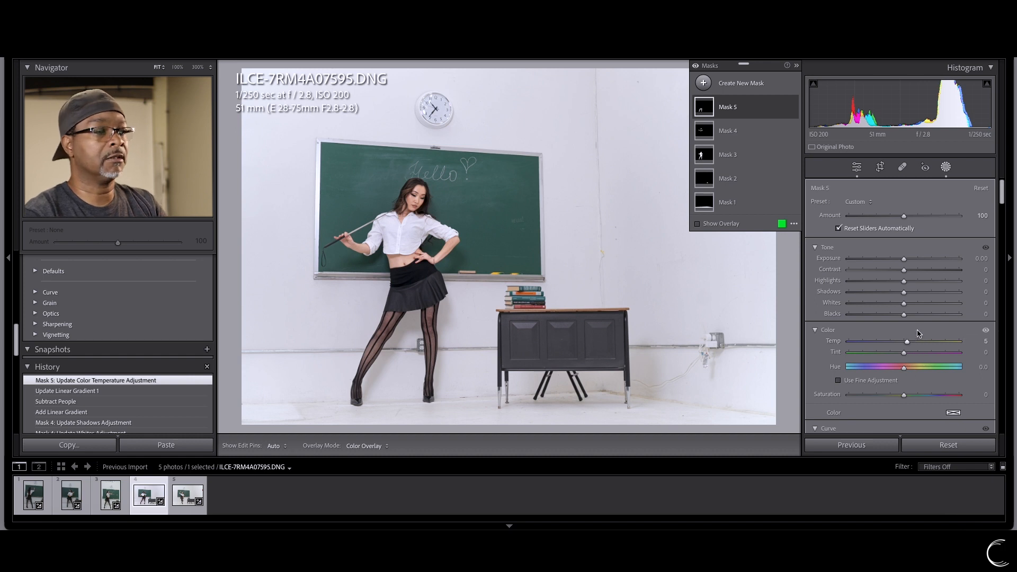
{"action": "left_click_drag", "start_coordinate": [906, 306], "coordinate": [907, 306]}
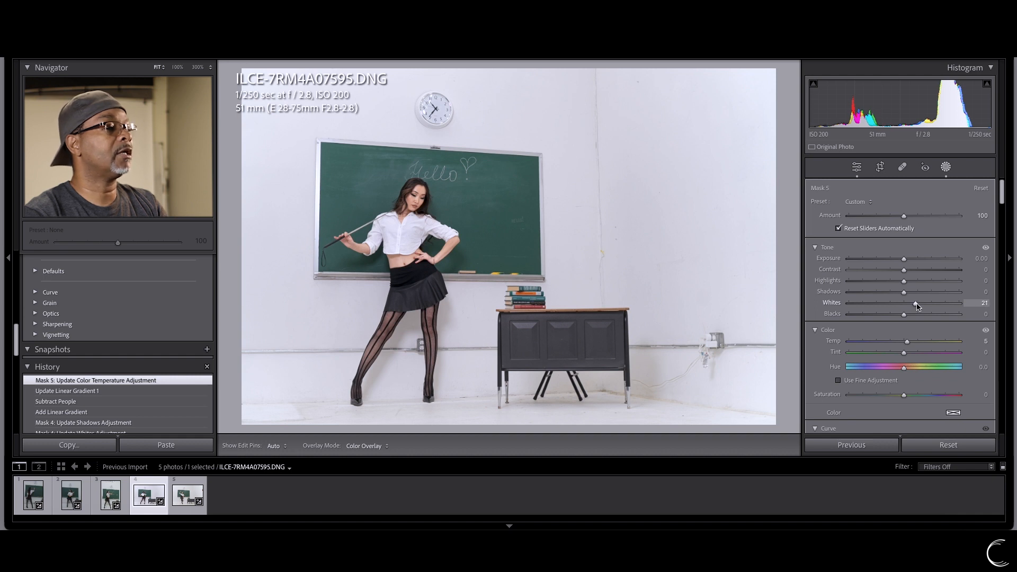
{"action": "left_click_drag", "start_coordinate": [918, 306], "coordinate": [917, 306]}
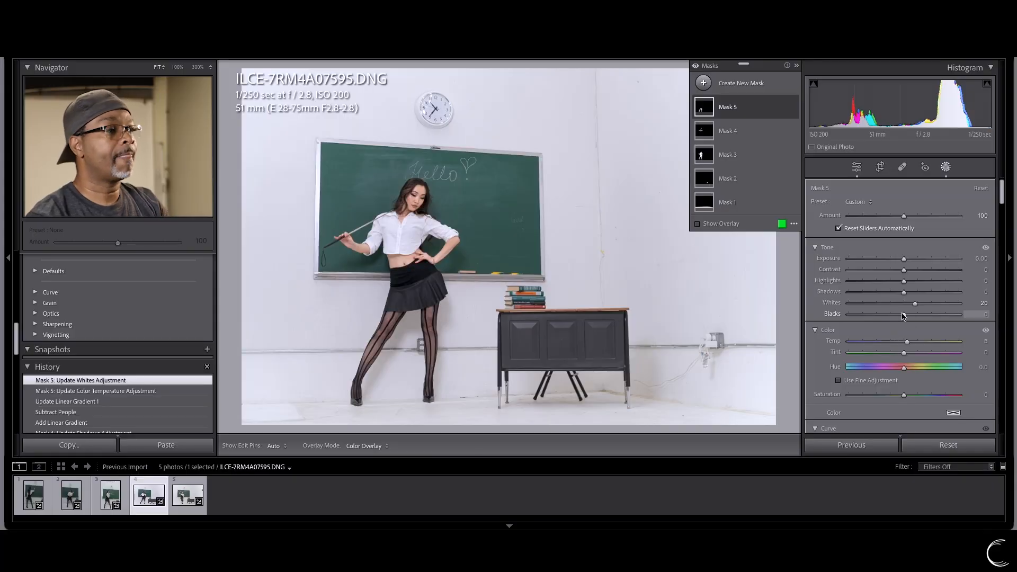
{"action": "left_click_drag", "start_coordinate": [903, 315], "coordinate": [903, 317]}
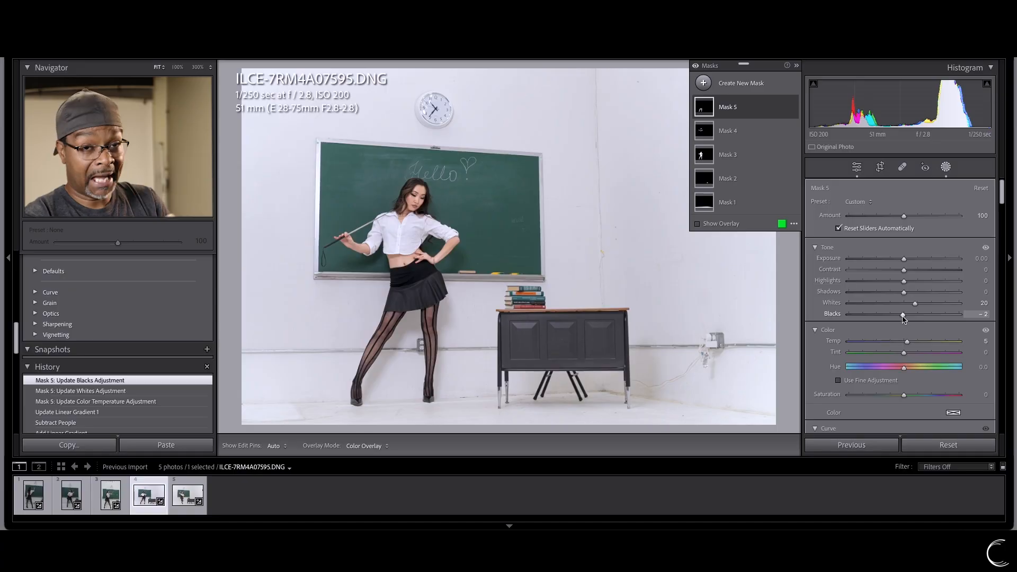
{"action": "left_click_drag", "start_coordinate": [904, 316], "coordinate": [904, 317]}
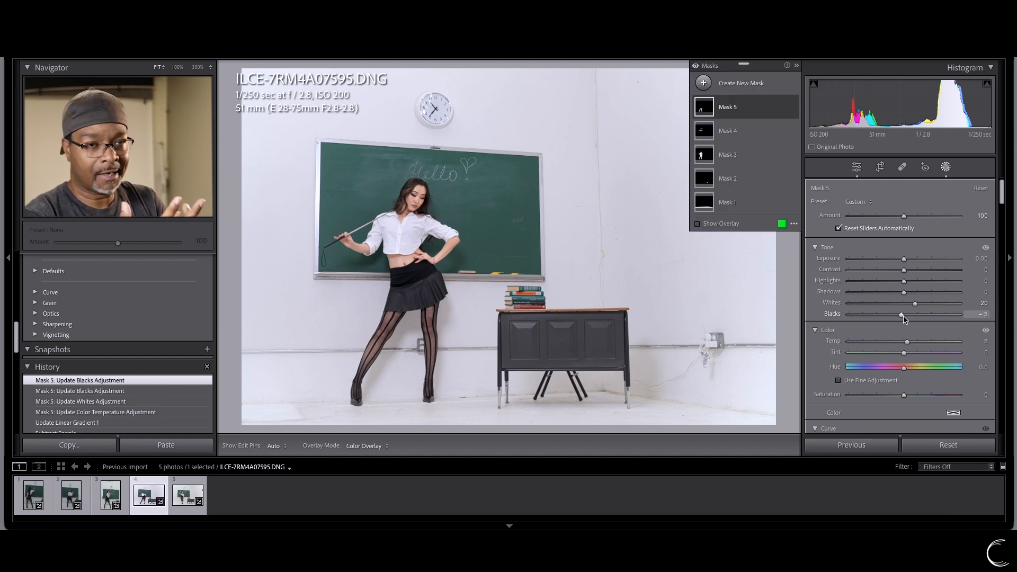